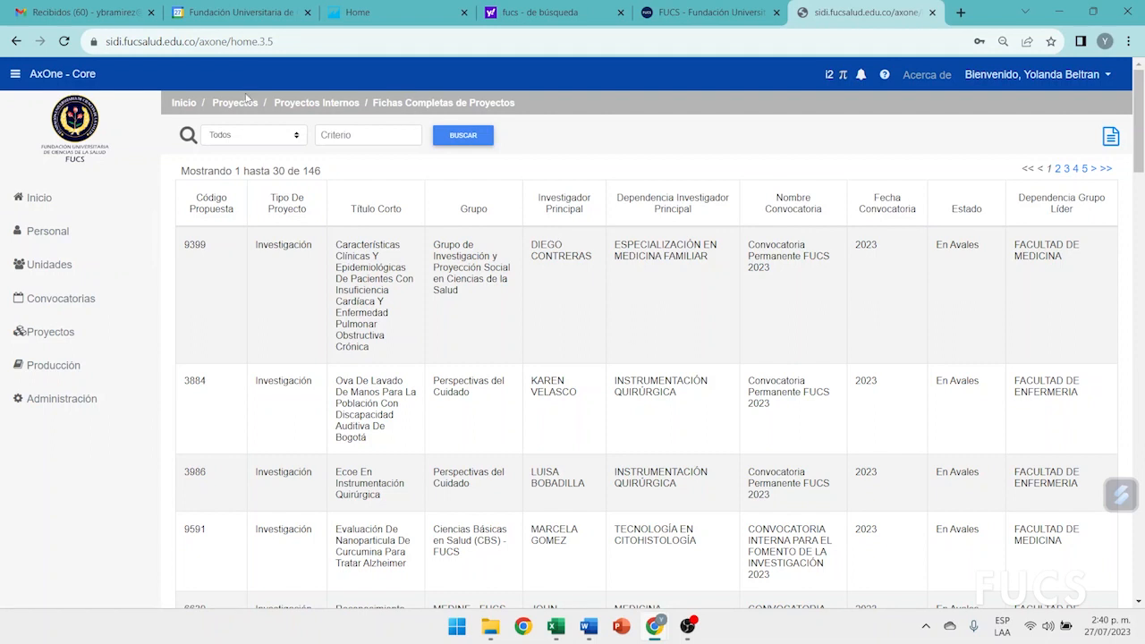
Open the full record of project 9399 from the Fichas Completas de Proyectos list.
drag(172, 102, 586, 113)
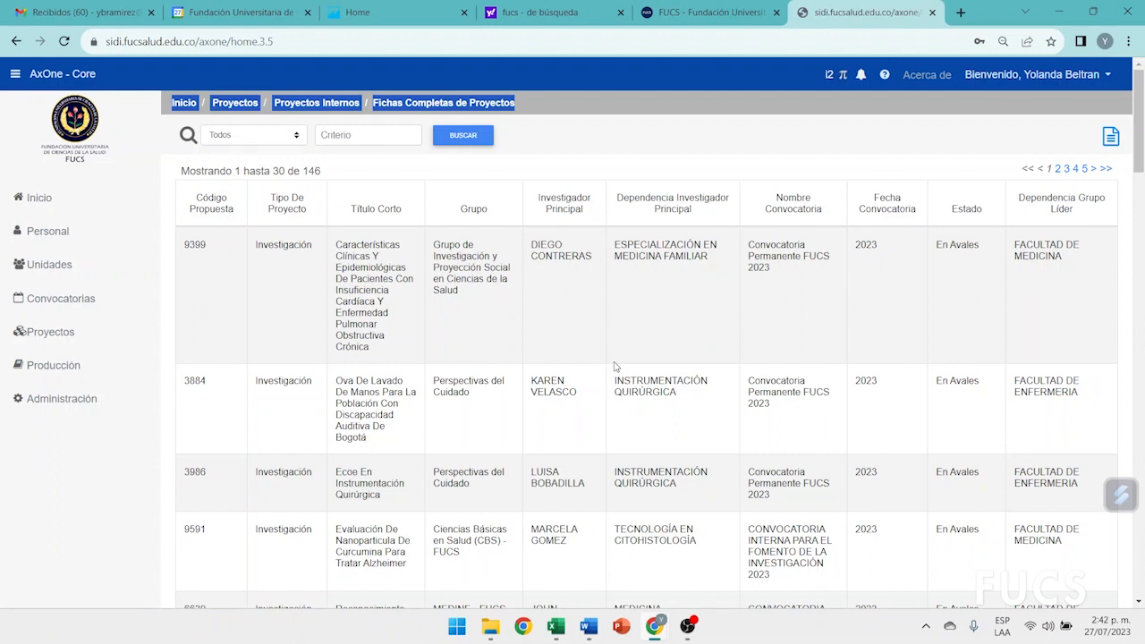
drag(935, 211, 980, 224)
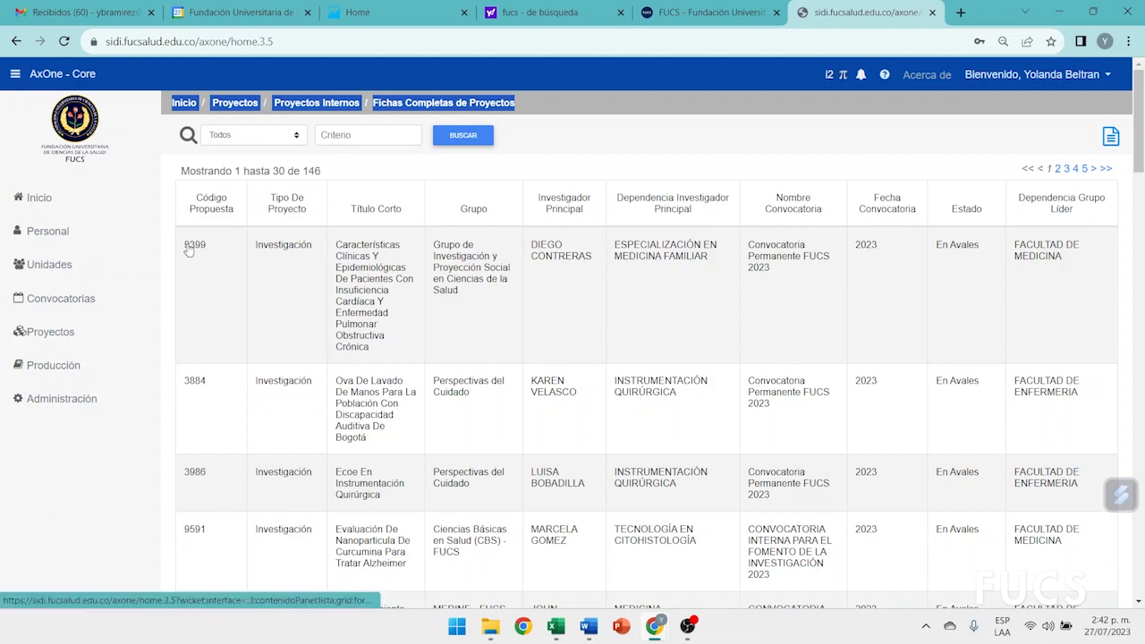
click(375, 132)
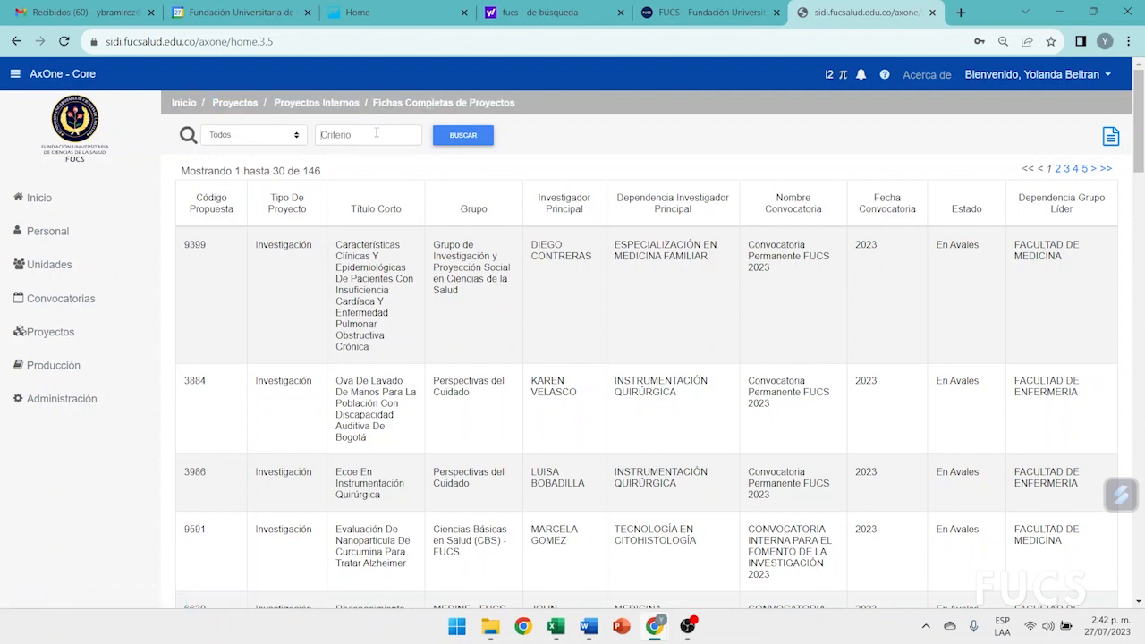
click(192, 251)
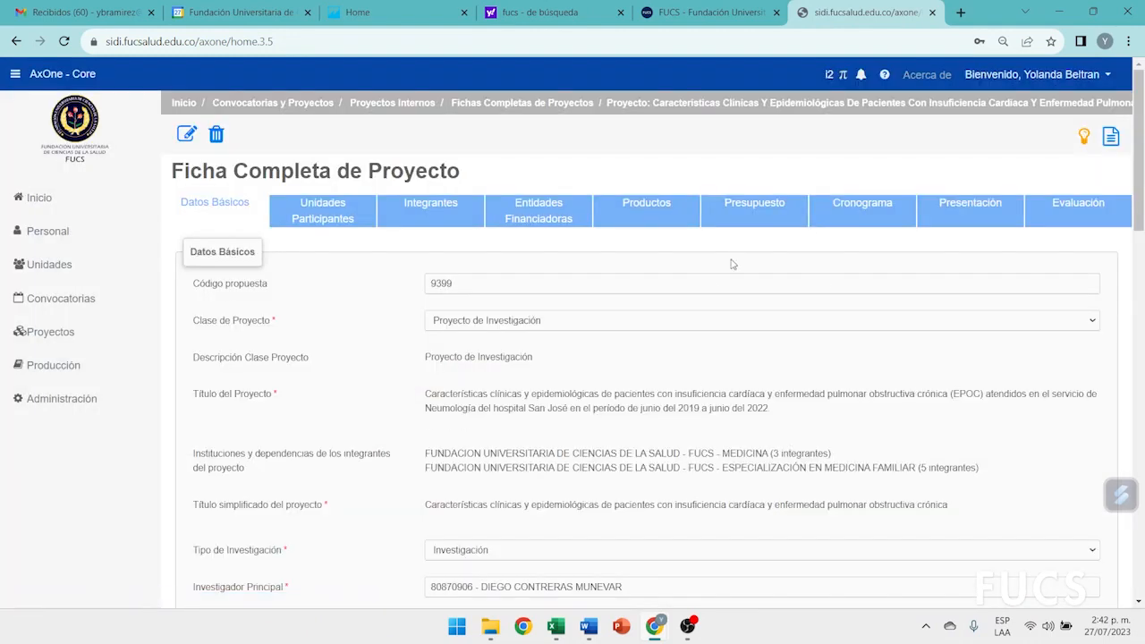
View the description form of project 9399, look through its text sections, and close it.
click(1085, 143)
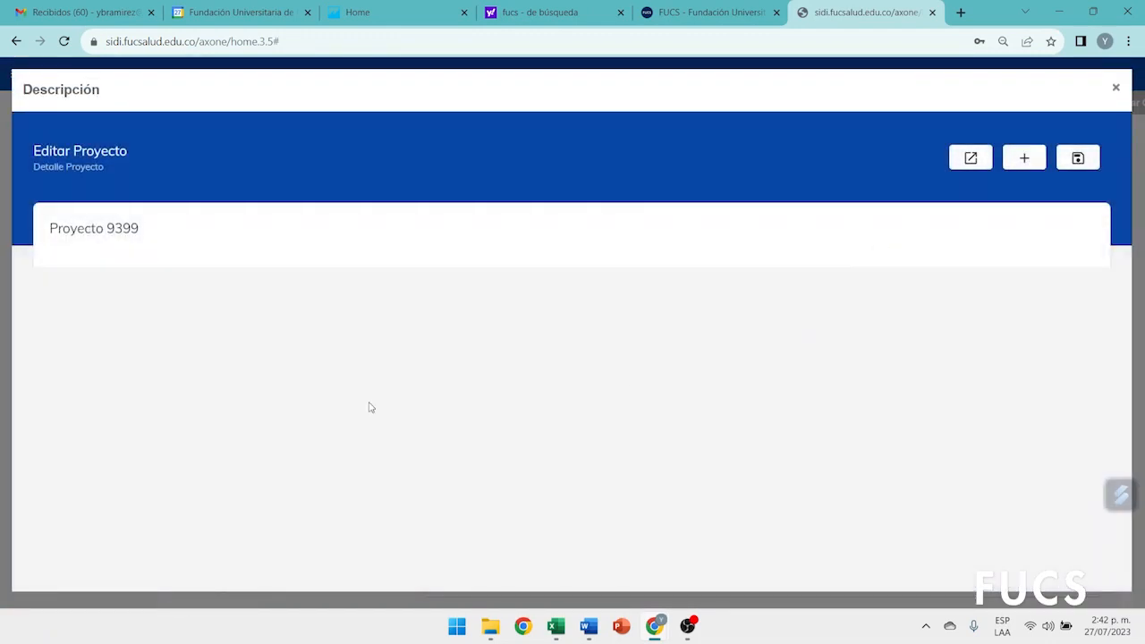
scroll(586, 324, down, 3)
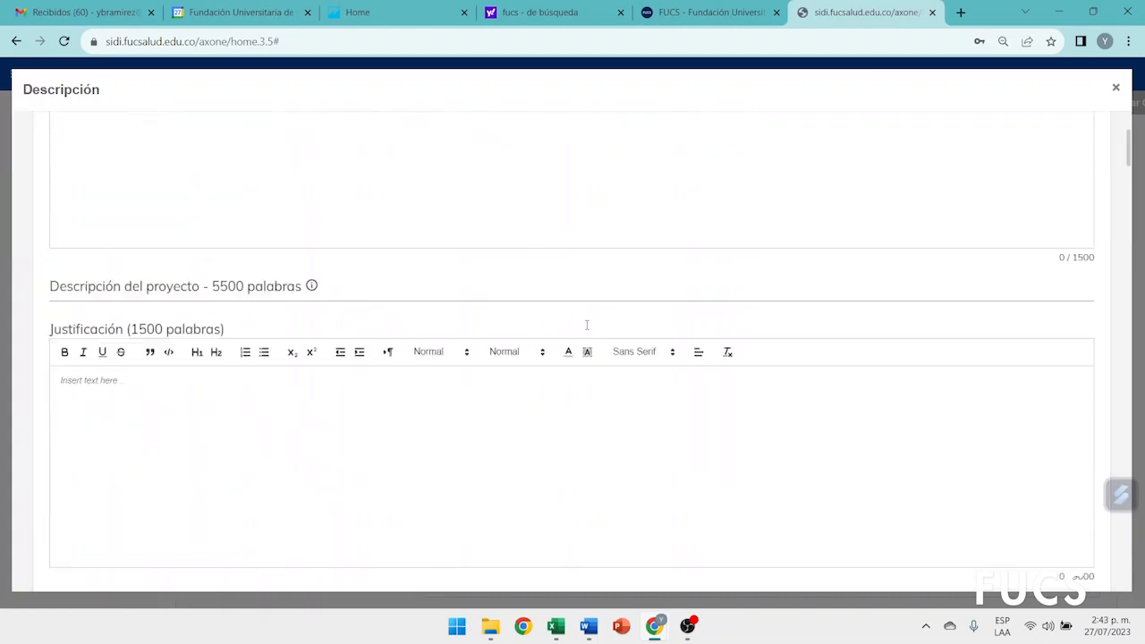
scroll(587, 325, down, 8)
scroll(587, 324, up, 3)
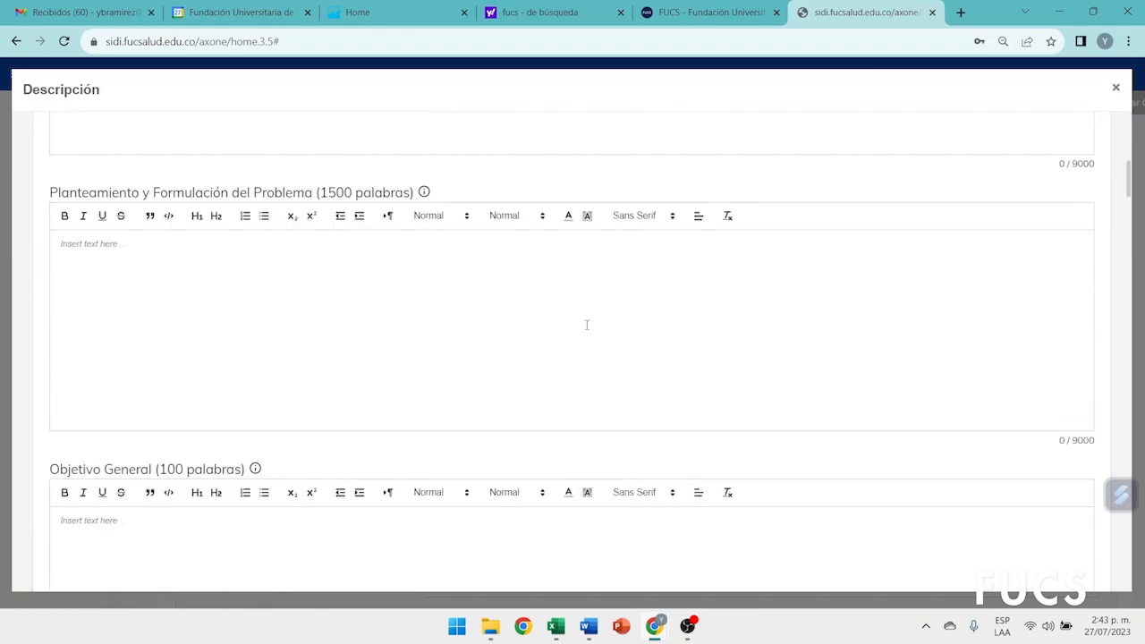
scroll(587, 325, up, 8)
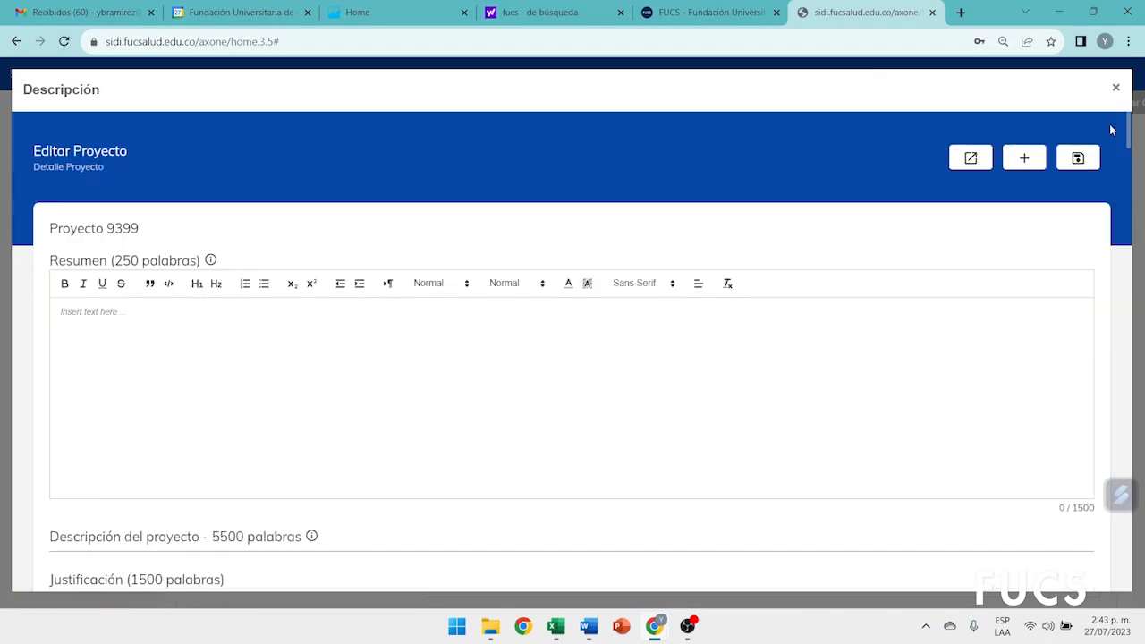
click(1116, 87)
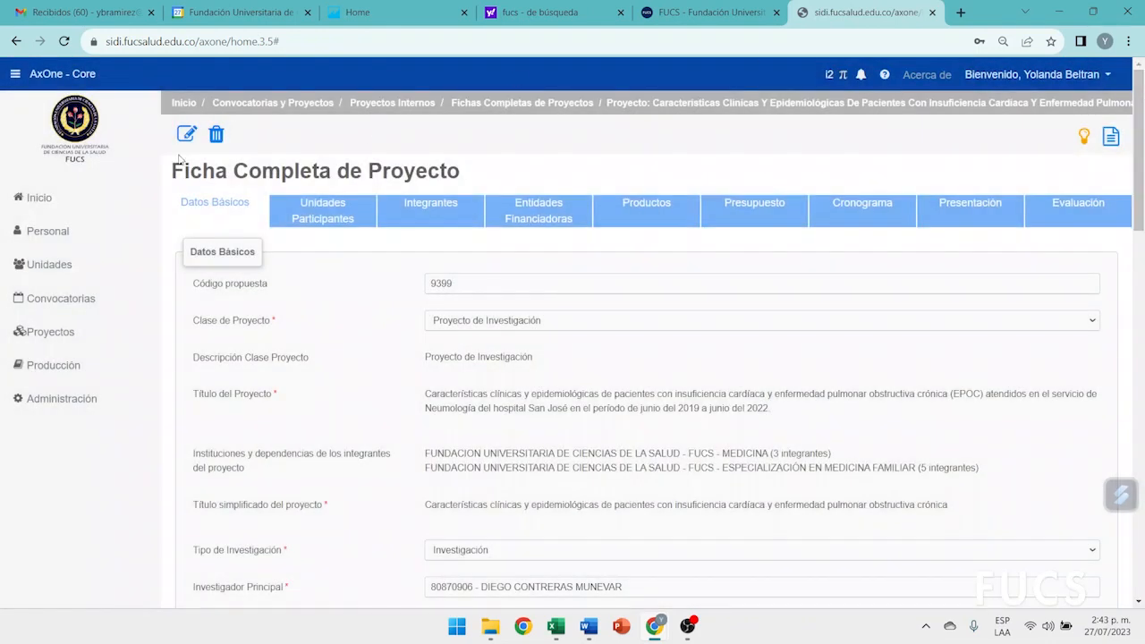
Open the project record for editing and examine the Otros Anexos, Comité de Investigación de Facultad and Convocatorias attachment fields.
click(186, 135)
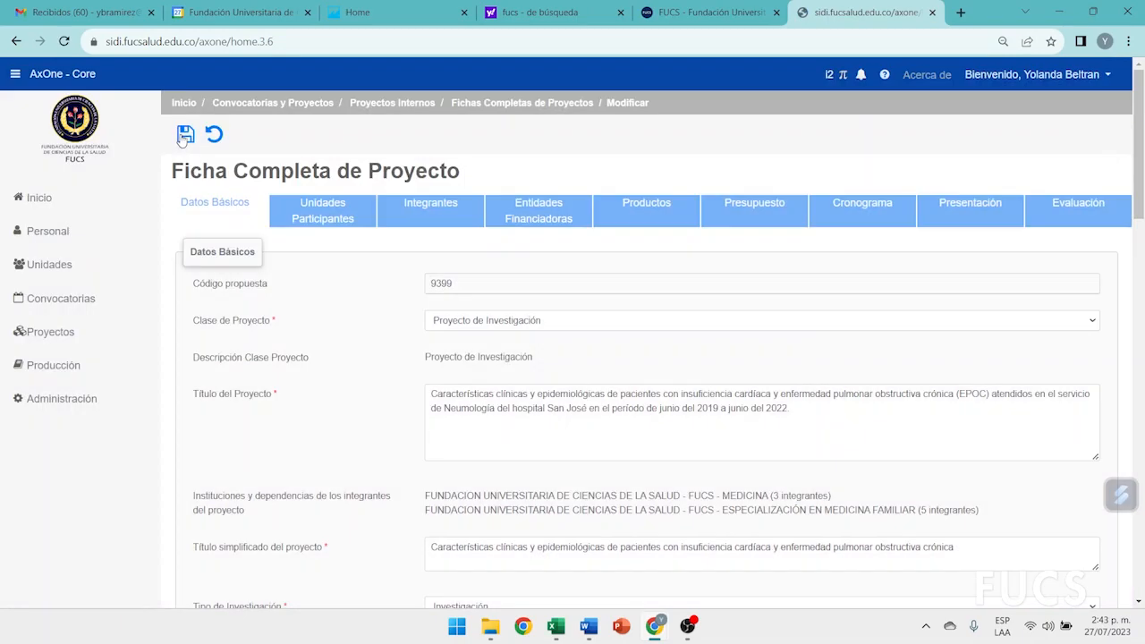
scroll(420, 322, down, 5)
scroll(439, 343, down, 15)
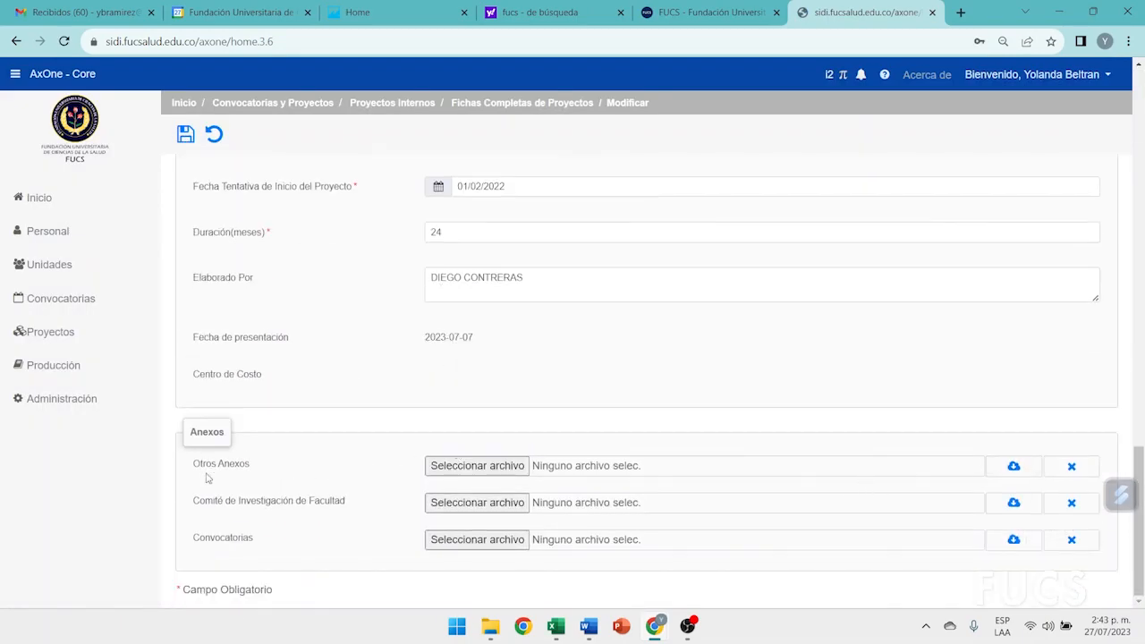
drag(188, 465, 265, 480)
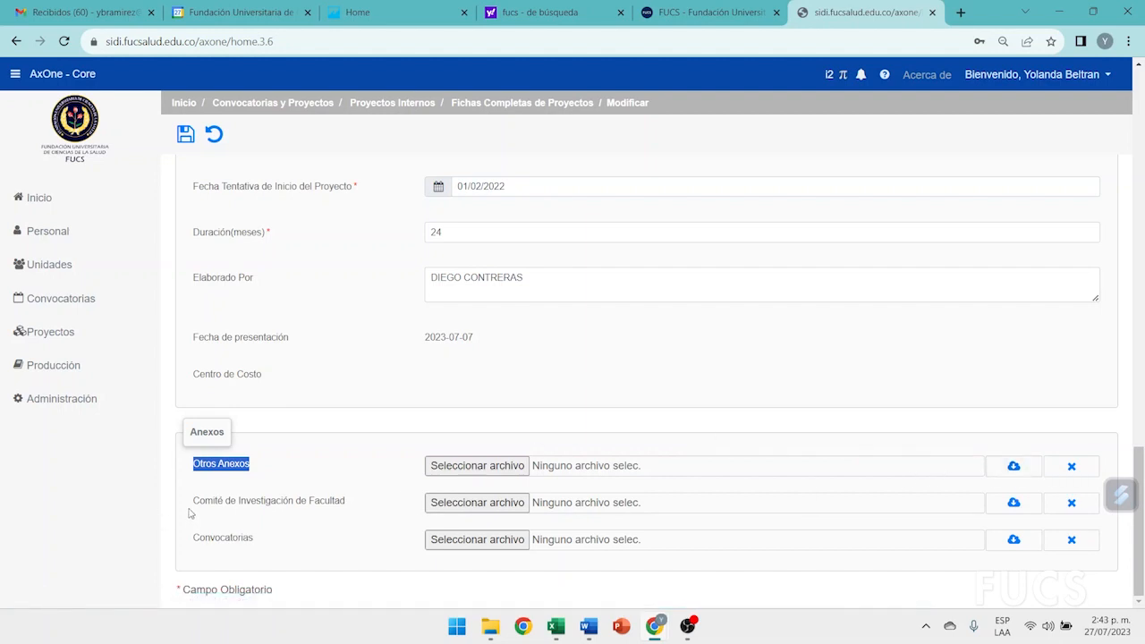
drag(190, 508, 402, 510)
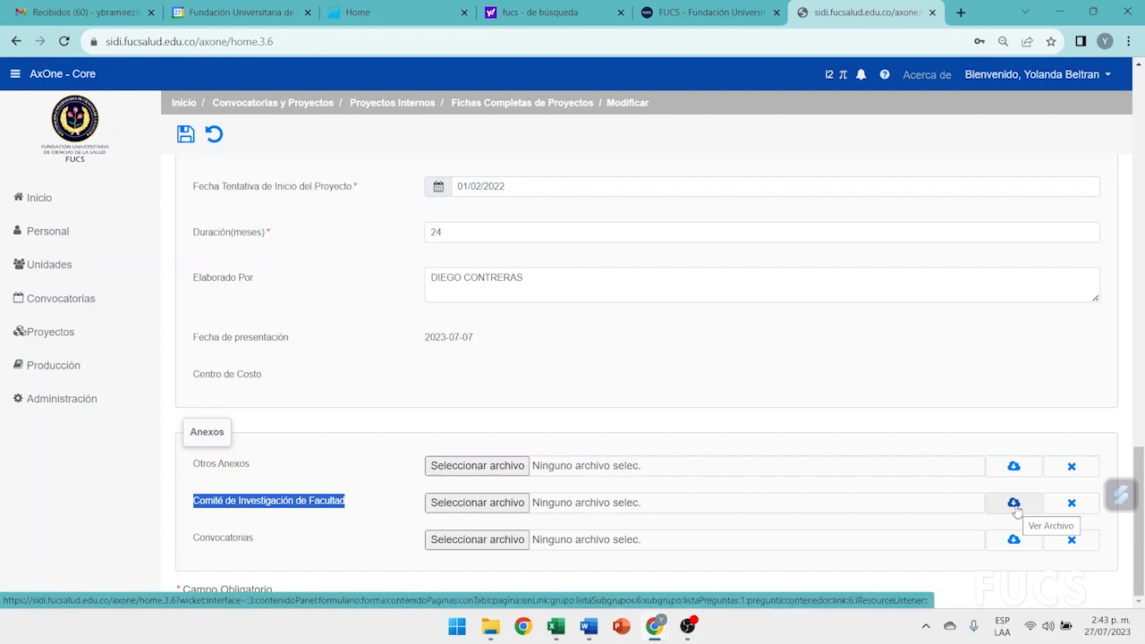
drag(193, 547, 273, 550)
click(274, 549)
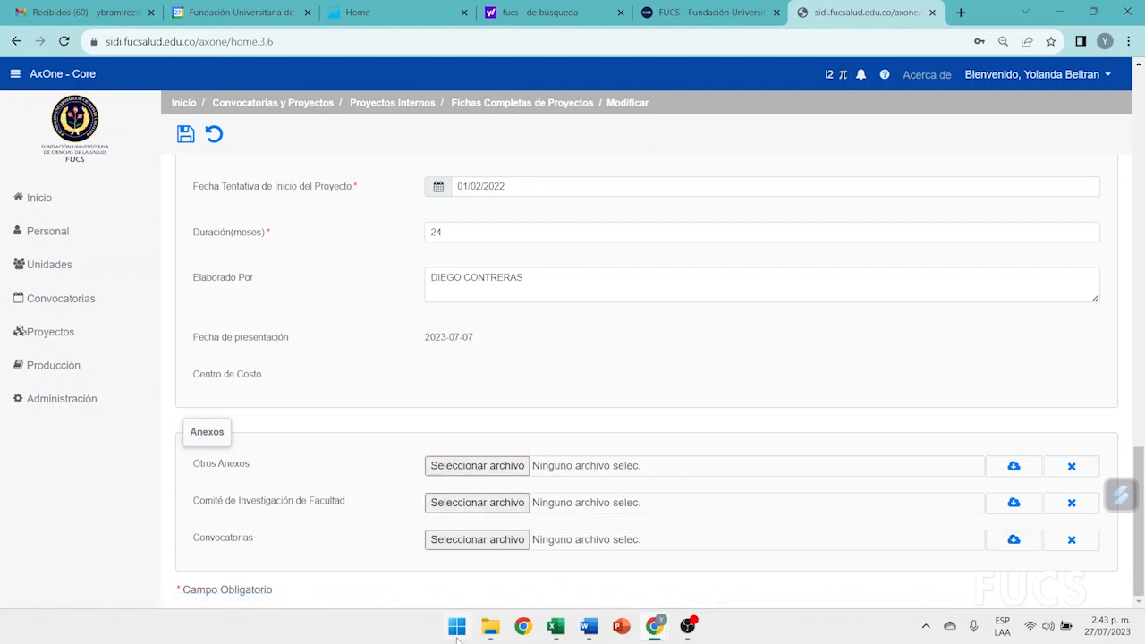
mouse_move(484, 632)
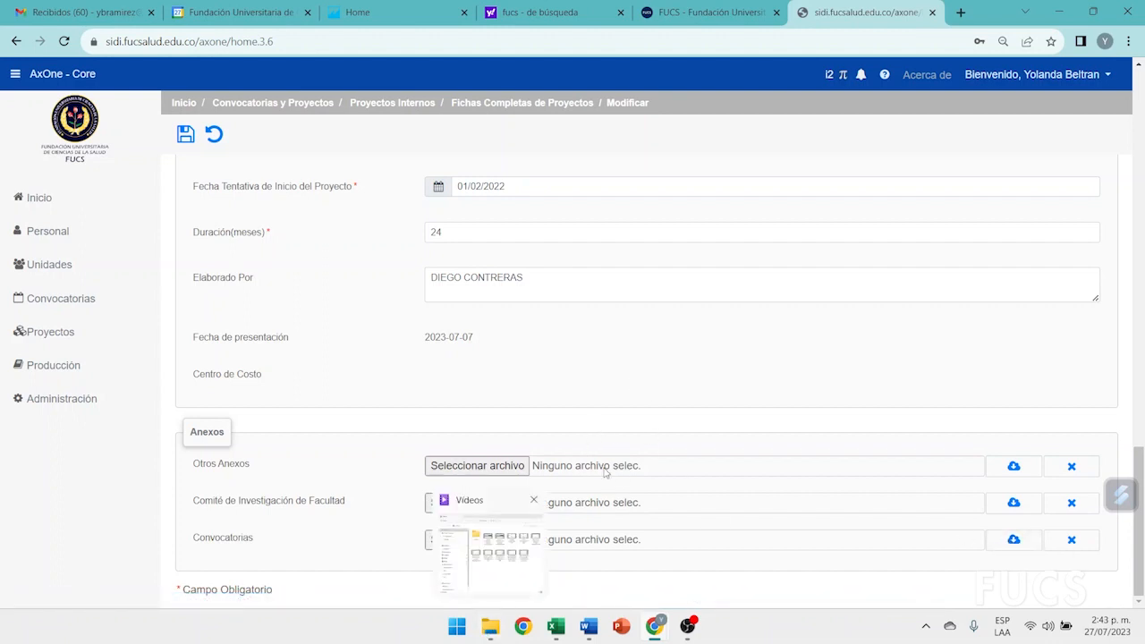
Recheck the Comité de Investigación de Facultad and Convocatorias attachment fields at the end of the basic data form.
scroll(611, 475, up, 15)
scroll(599, 445, up, 2)
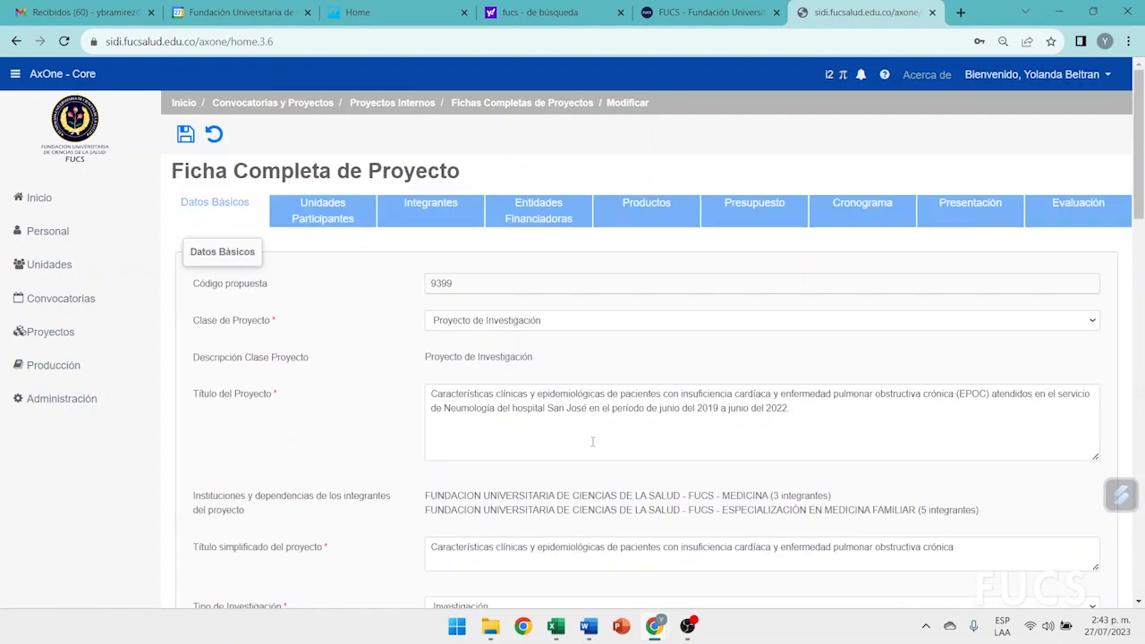
scroll(704, 464, down, 6)
scroll(704, 463, down, 15)
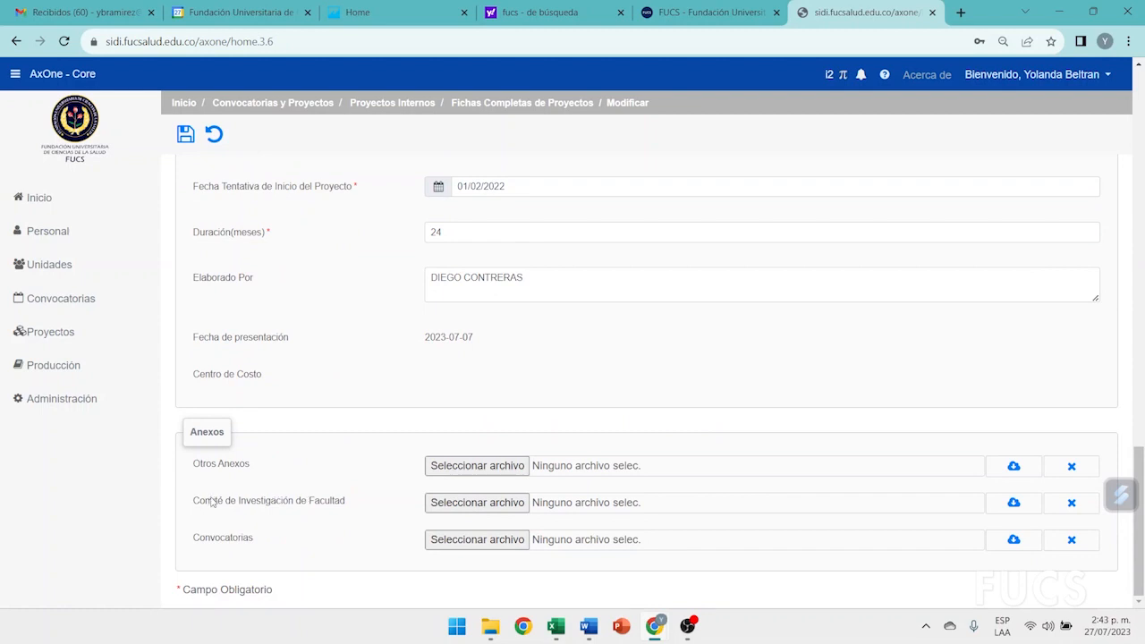
drag(179, 504, 386, 502)
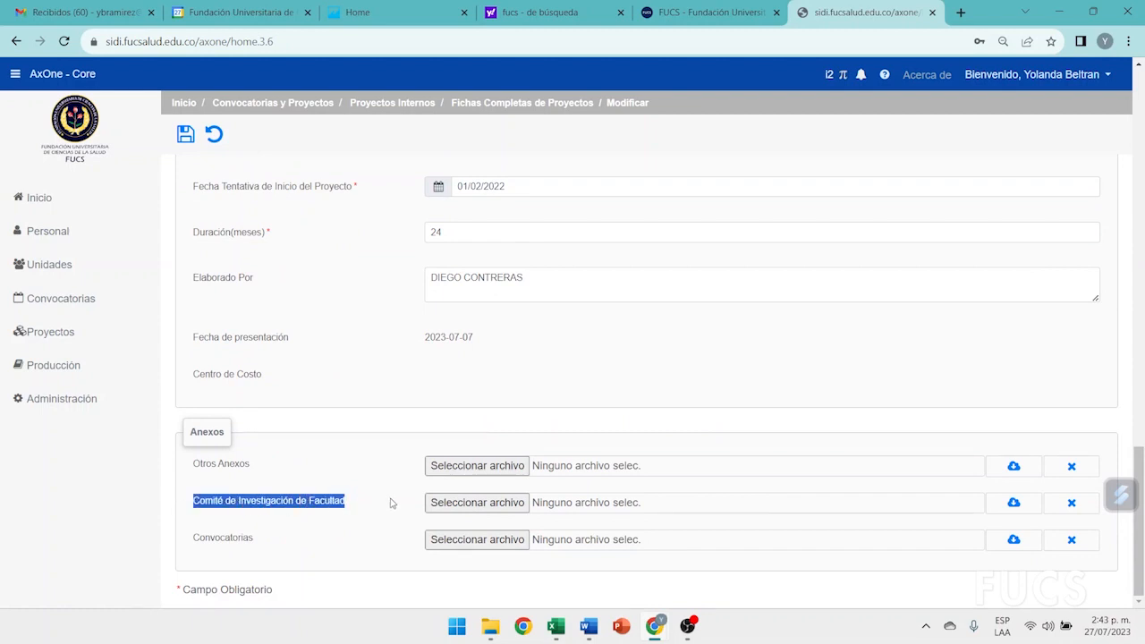
drag(186, 539, 273, 543)
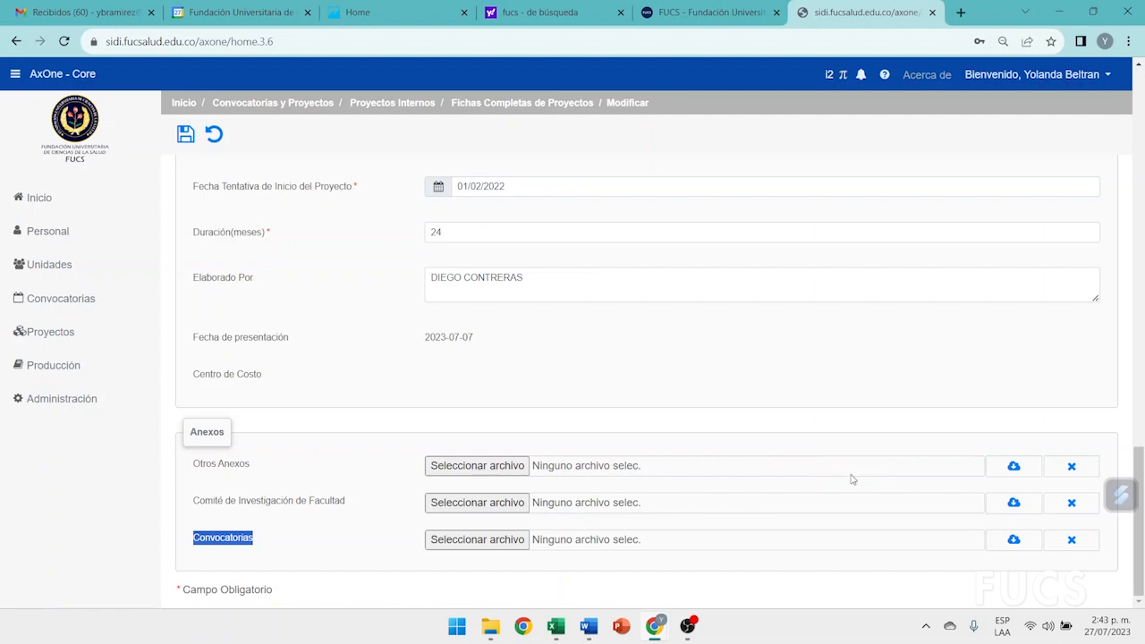
scroll(683, 503, up, 20)
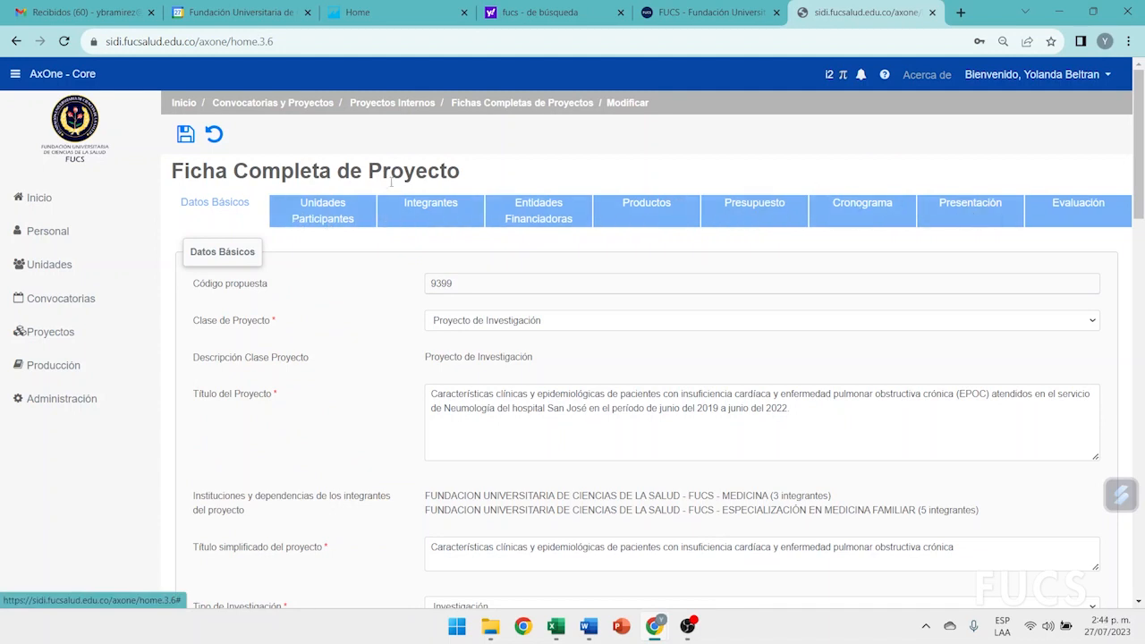
Review the Validación checklist in the project's Presentación section.
click(967, 212)
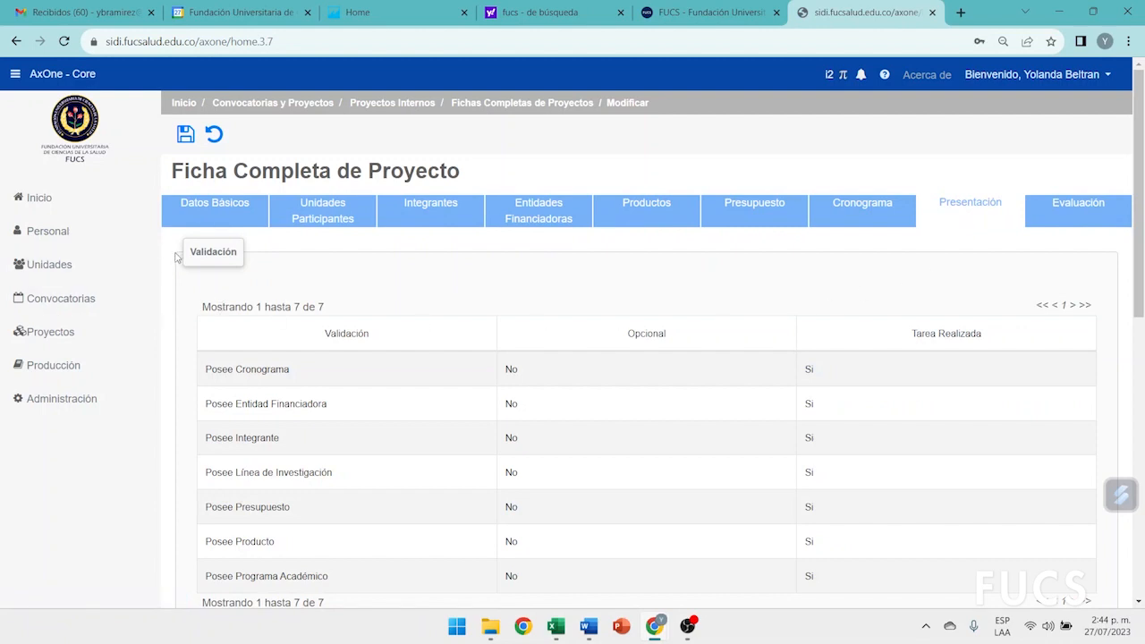
drag(181, 257, 296, 261)
scroll(826, 393, down, 1)
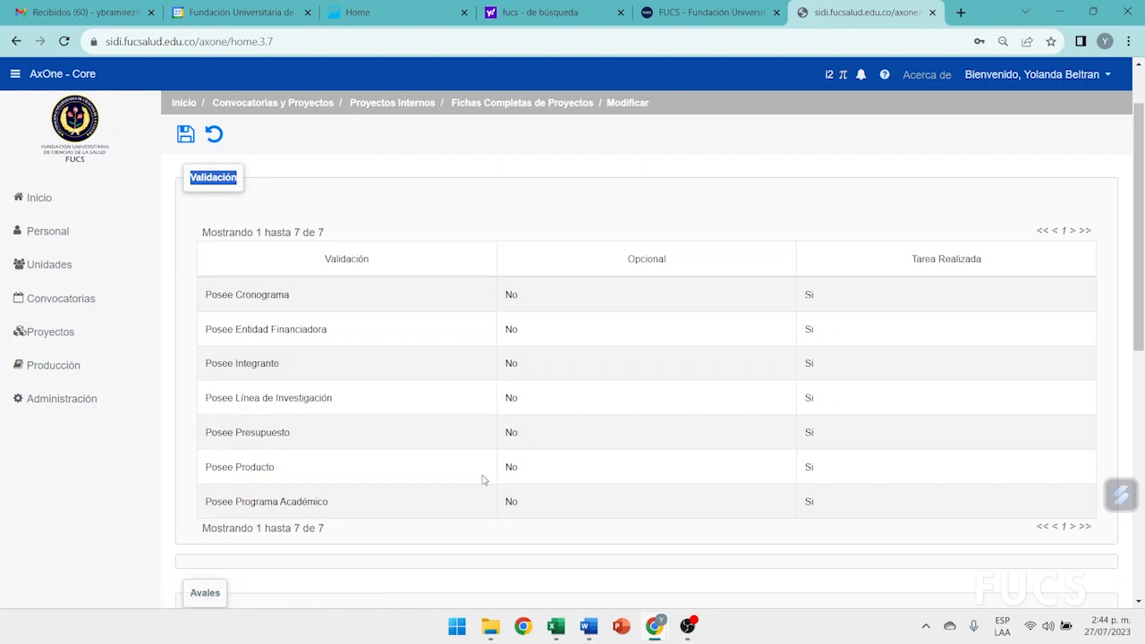
scroll(528, 527, up, 1)
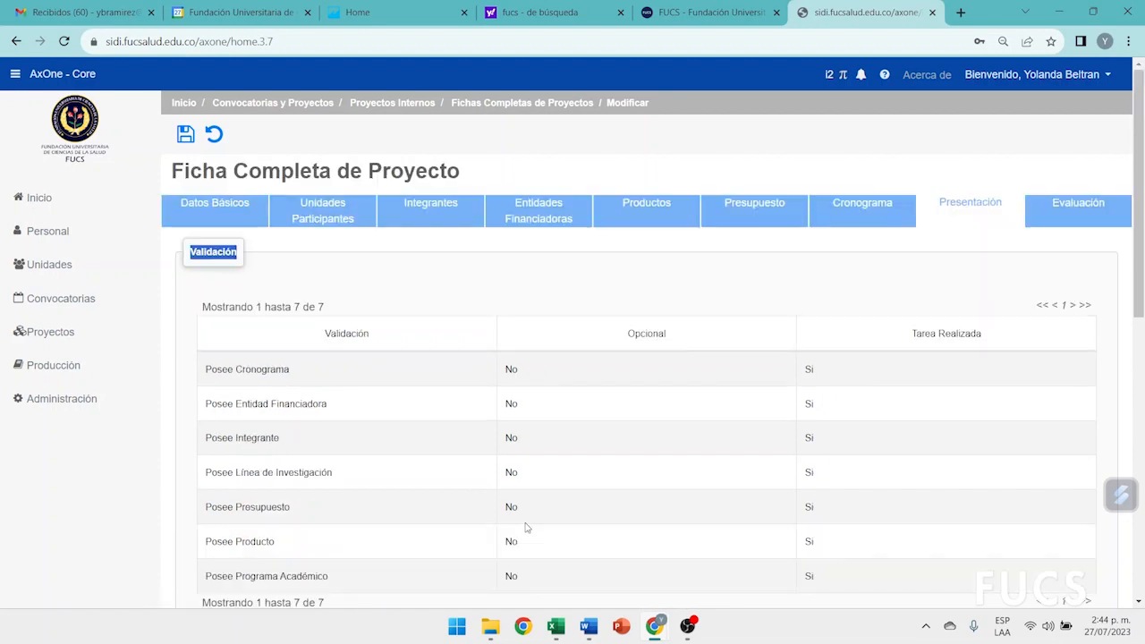
Review the groups, semilleros and academic units listed in the Unidades Participantes section.
click(321, 217)
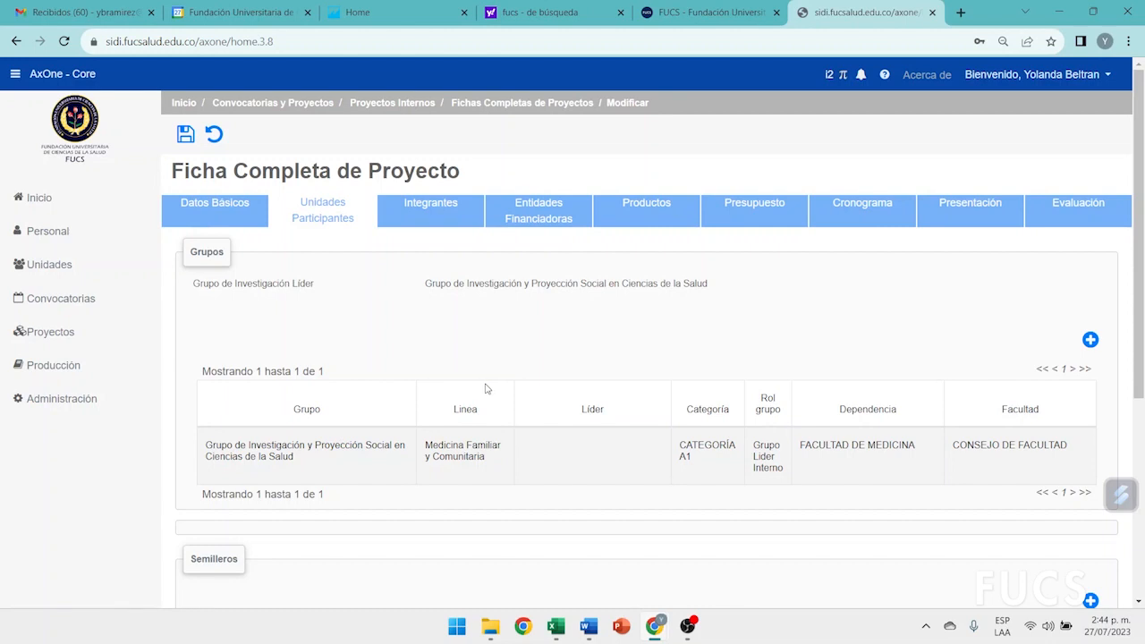
scroll(483, 386, down, 4)
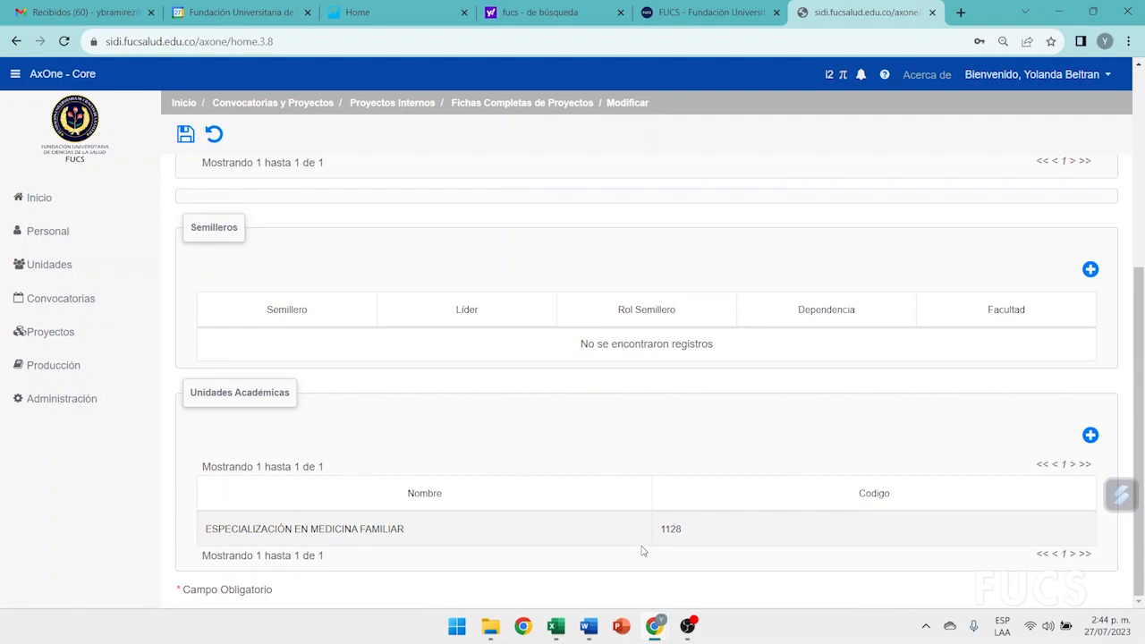
scroll(541, 478, up, 4)
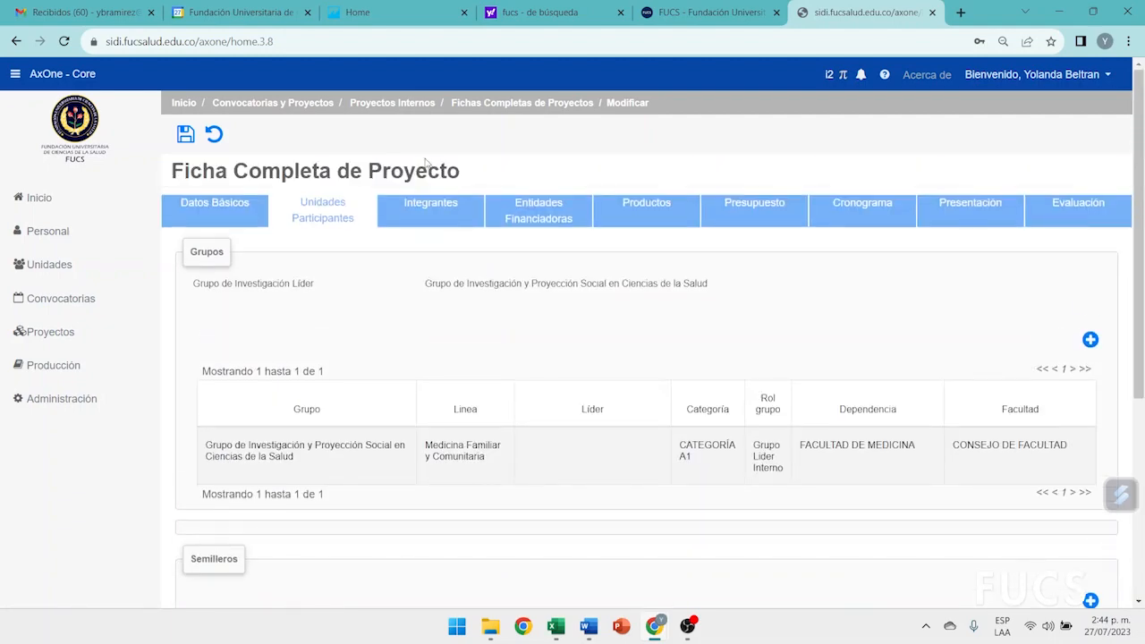
Review the researchers listed in the project's Integrantes section.
click(424, 213)
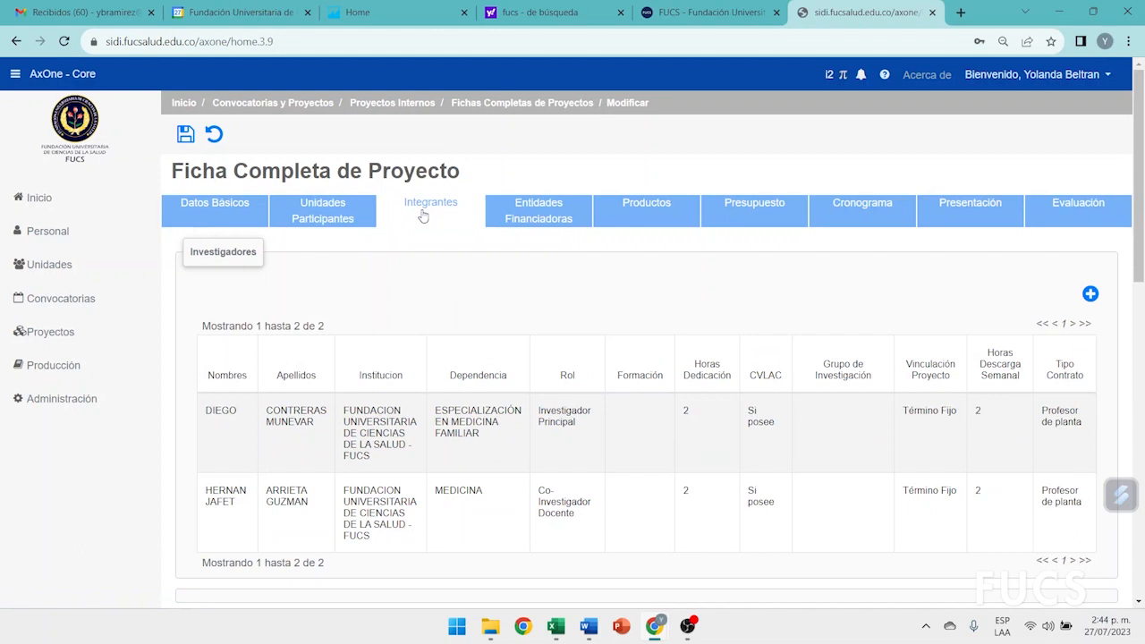
scroll(446, 293, down, 1)
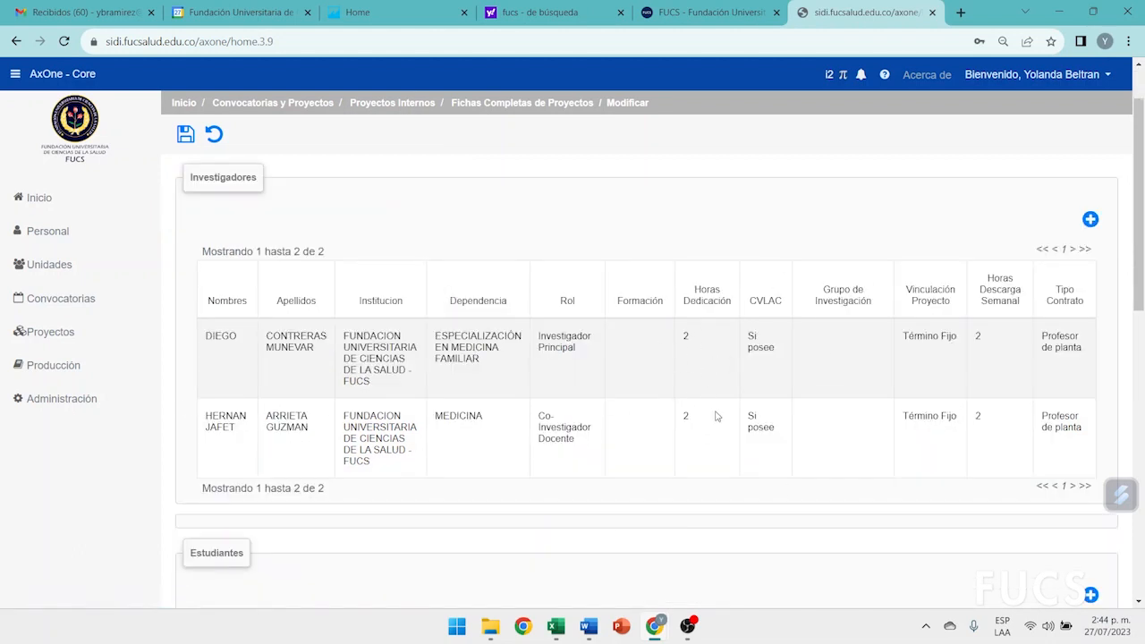
scroll(715, 413, up, 1)
Review the project's Entidades Financiadoras, Productos and Cronograma sections.
click(566, 224)
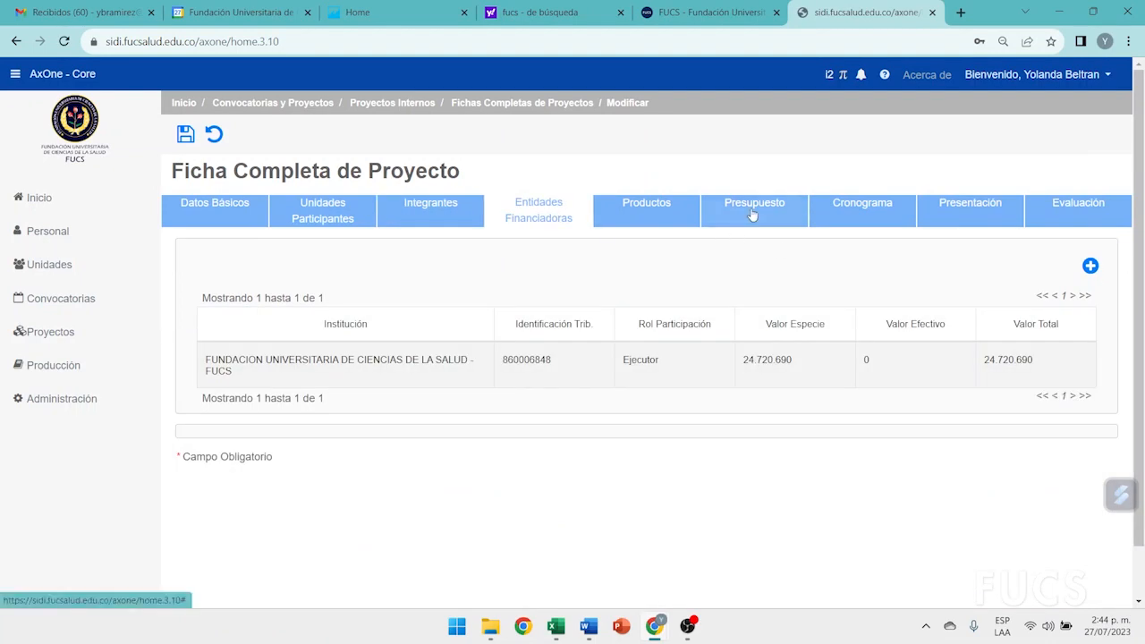
click(623, 218)
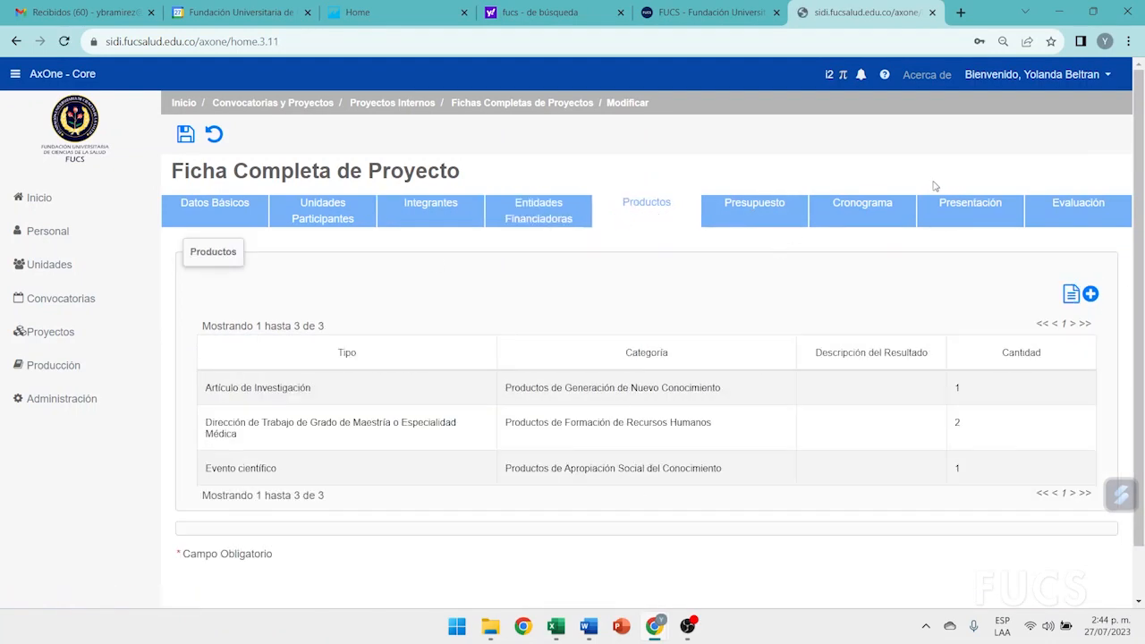
click(888, 211)
Check the validation tasks and Avales in the Presentación section, and return to Datos Básicos.
click(966, 219)
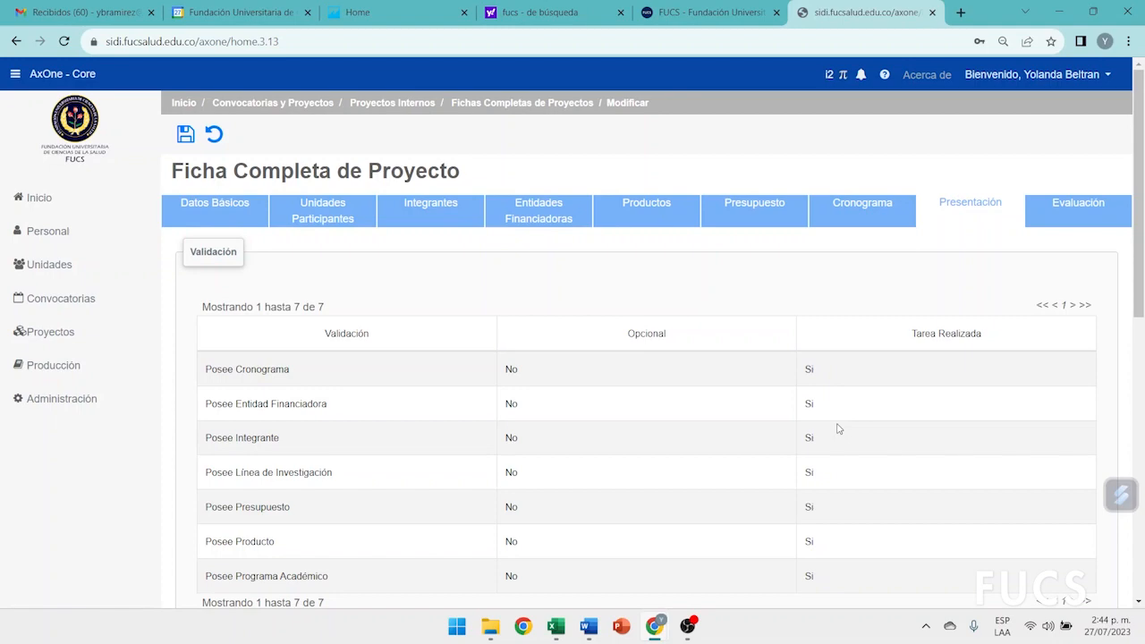
scroll(754, 286, down, 4)
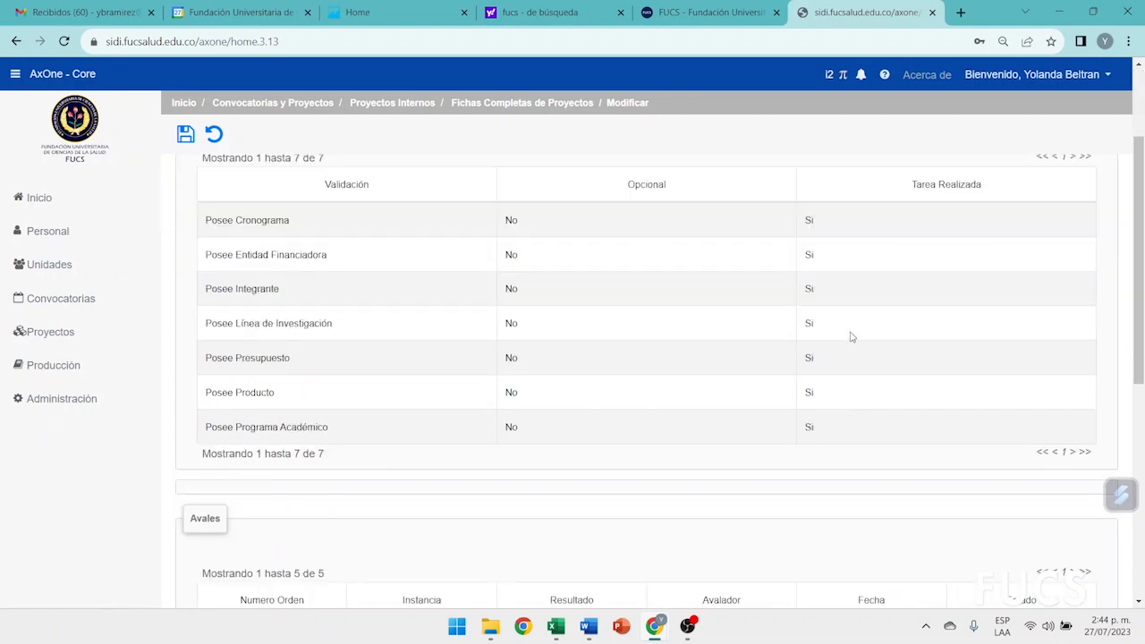
scroll(852, 337, down, 1)
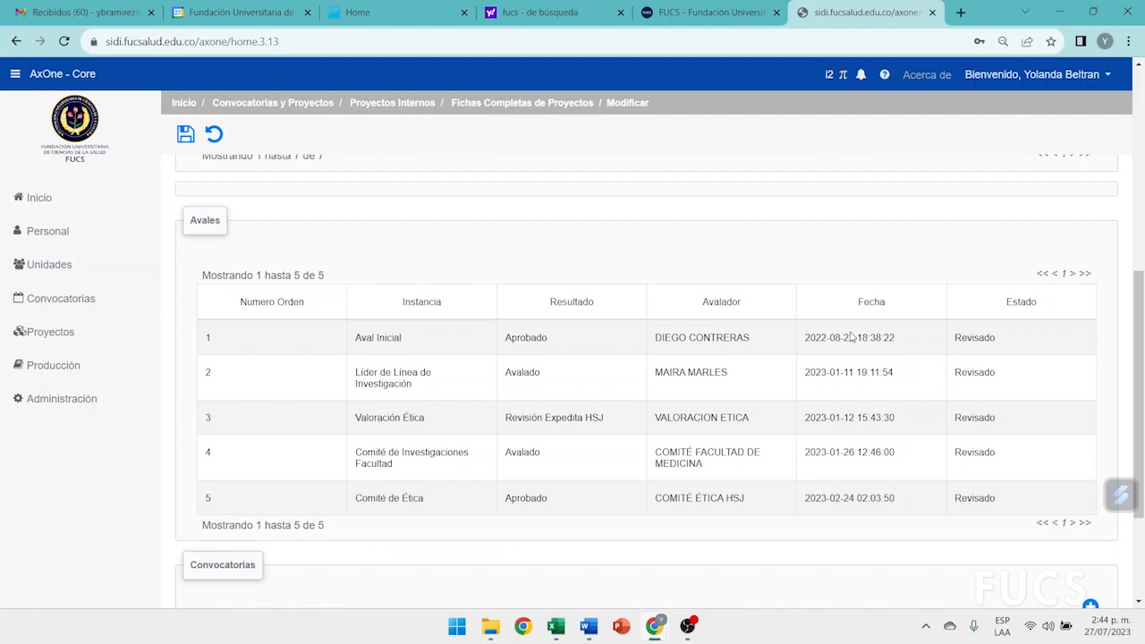
scroll(420, 259, up, 5)
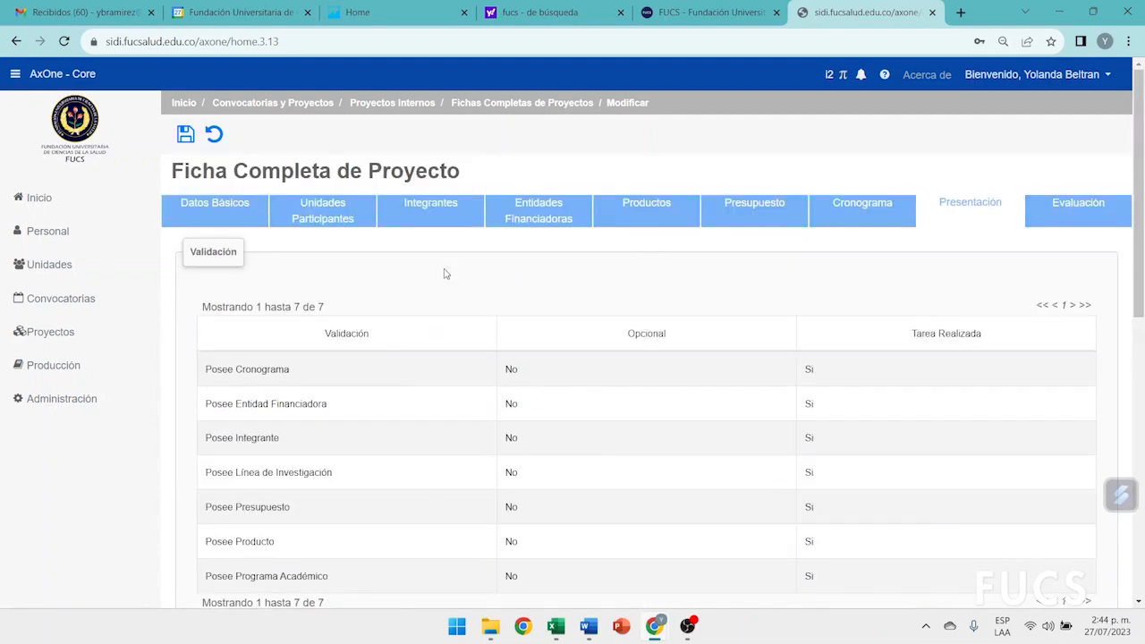
click(226, 223)
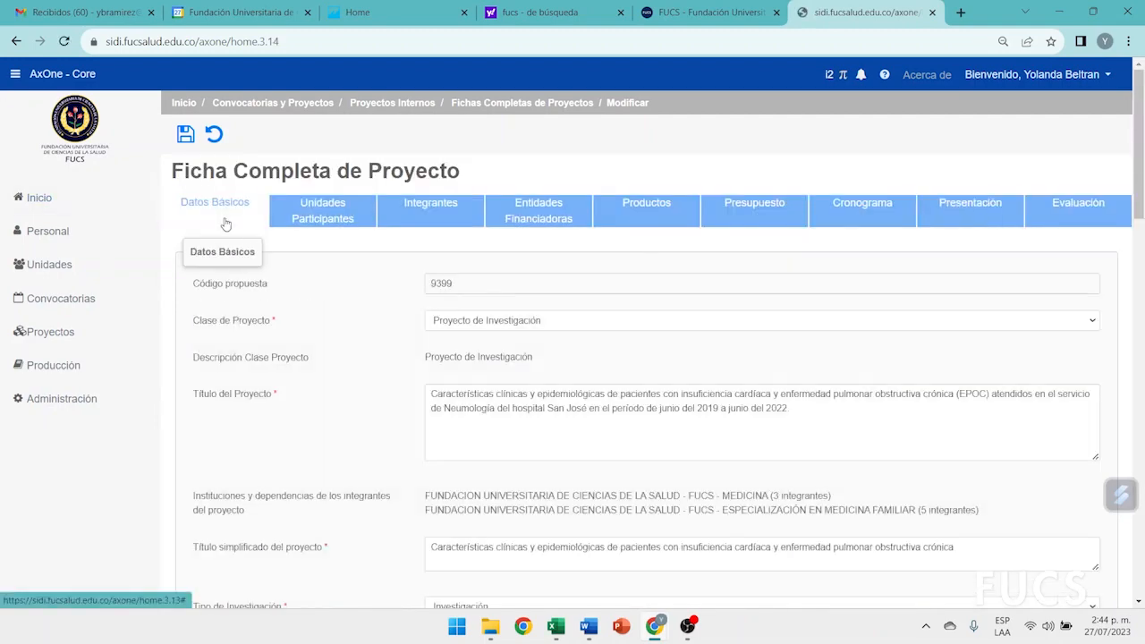
Check the research line assigned to the group in the Grupos table of the Unidades Participantes section.
scroll(537, 452, down, 3)
scroll(328, 478, up, 3)
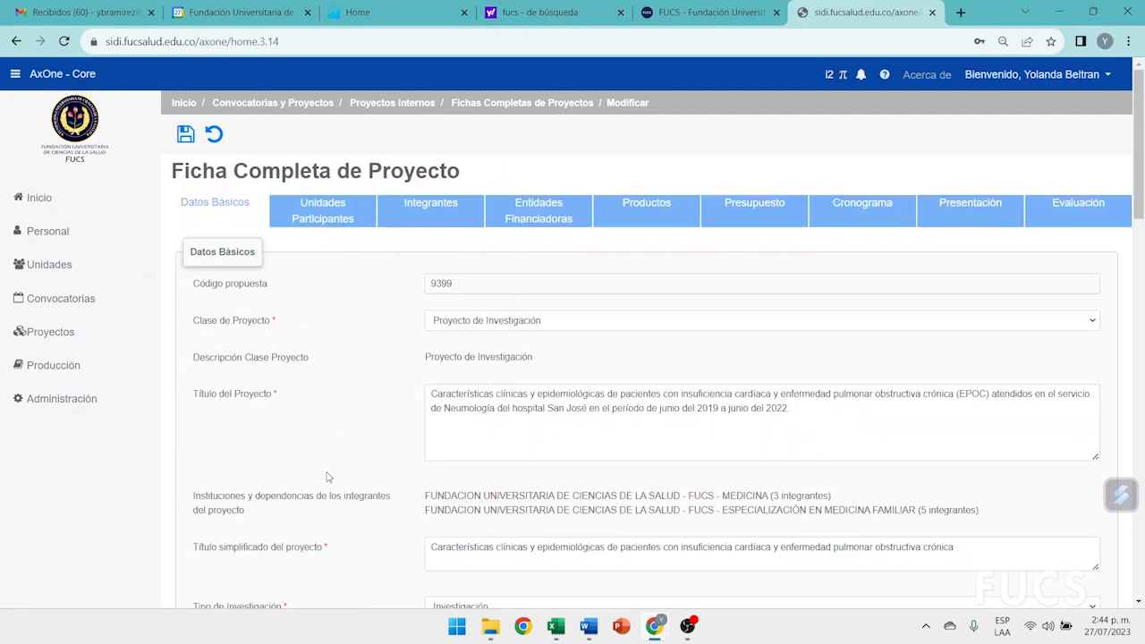
click(322, 220)
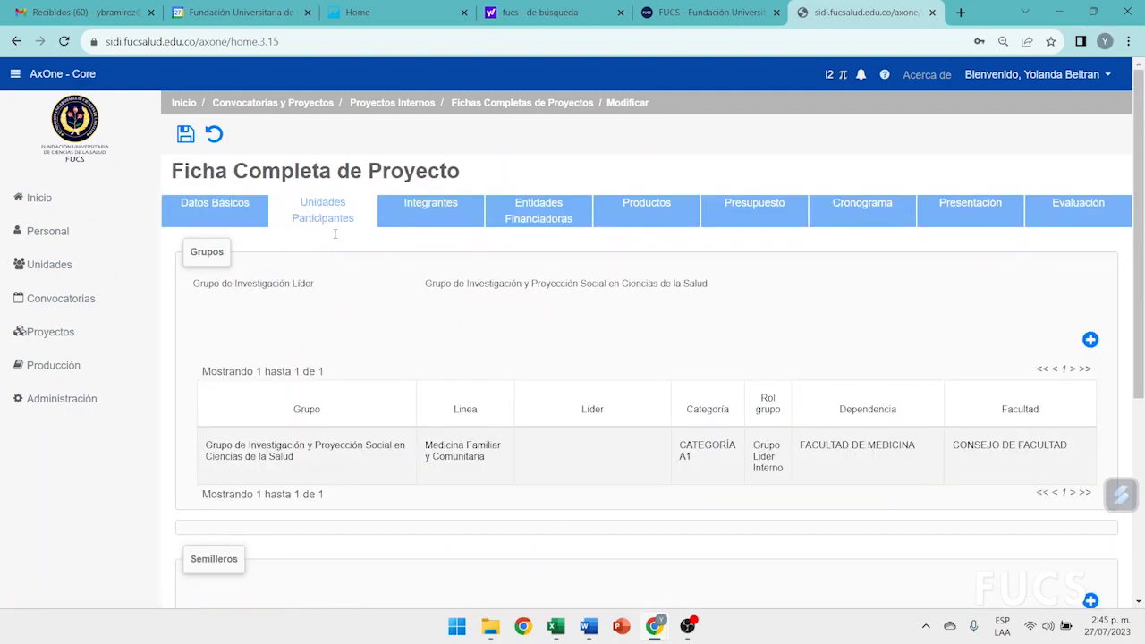
drag(195, 438, 528, 475)
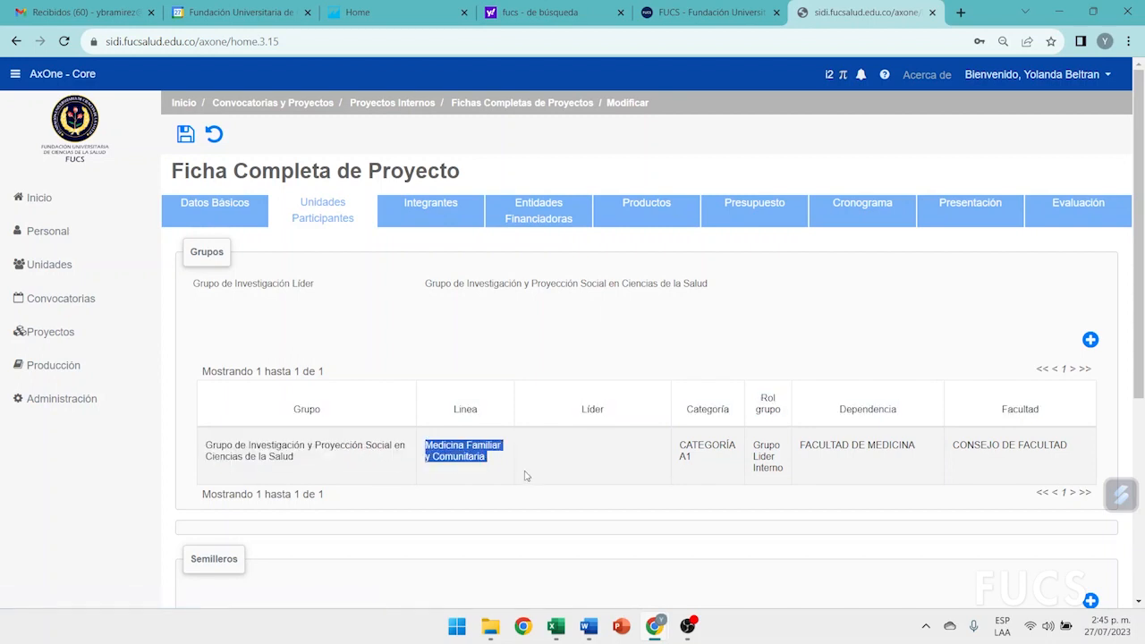
Review the Avales table in the Presentación section, focusing on the Valoración Ética instance.
click(963, 220)
scroll(641, 375, down, 5)
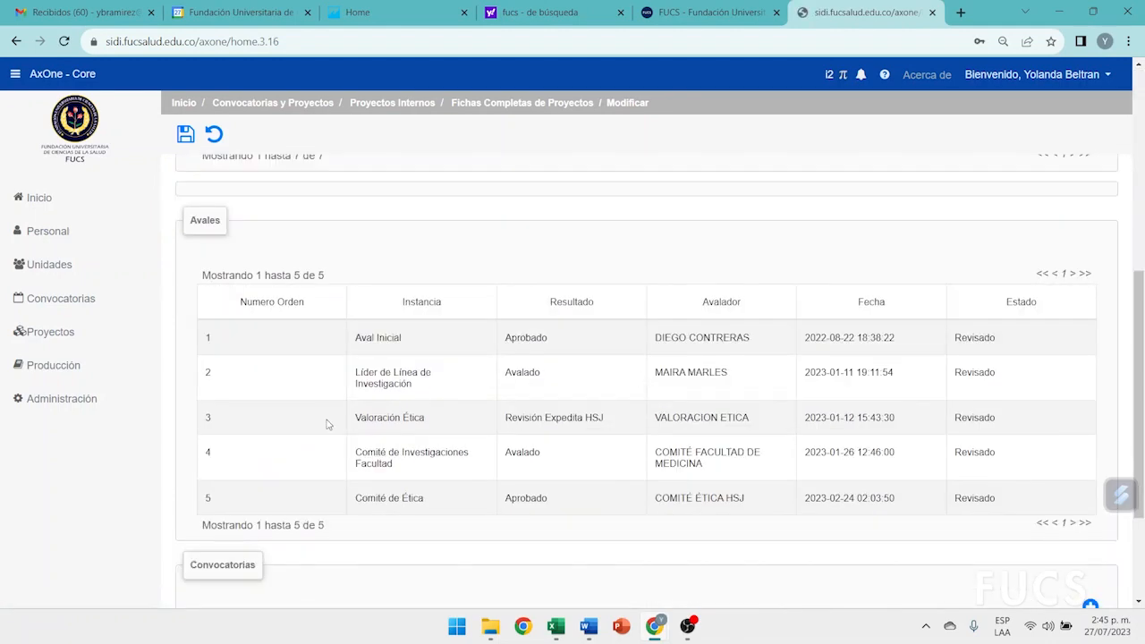
drag(350, 418, 469, 435)
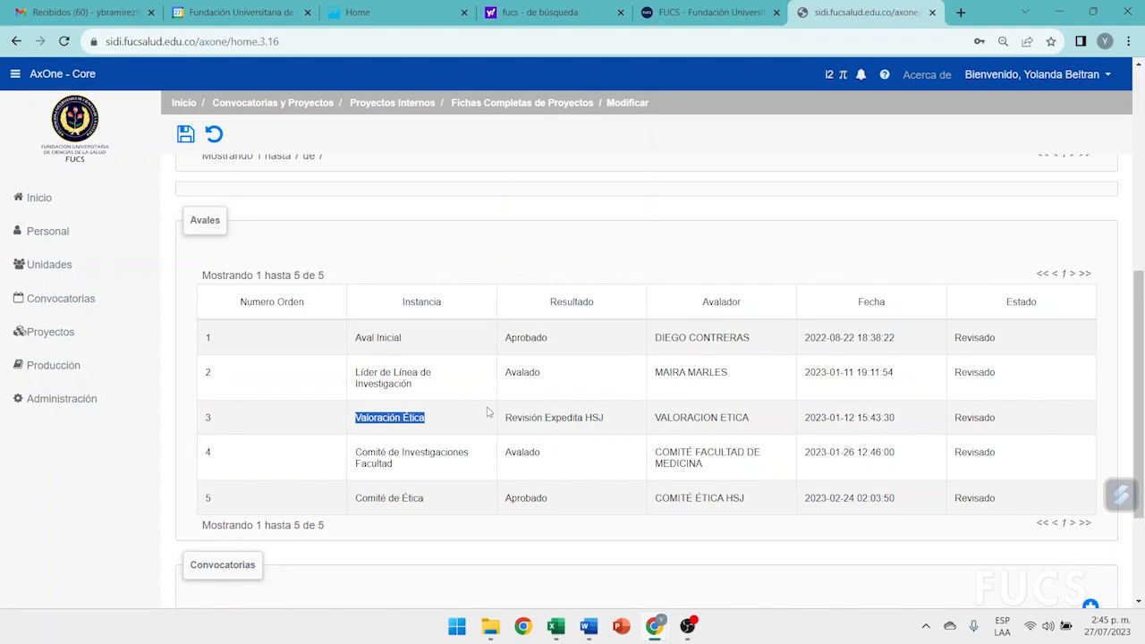
scroll(606, 236, up, 1)
scroll(486, 394, down, 1)
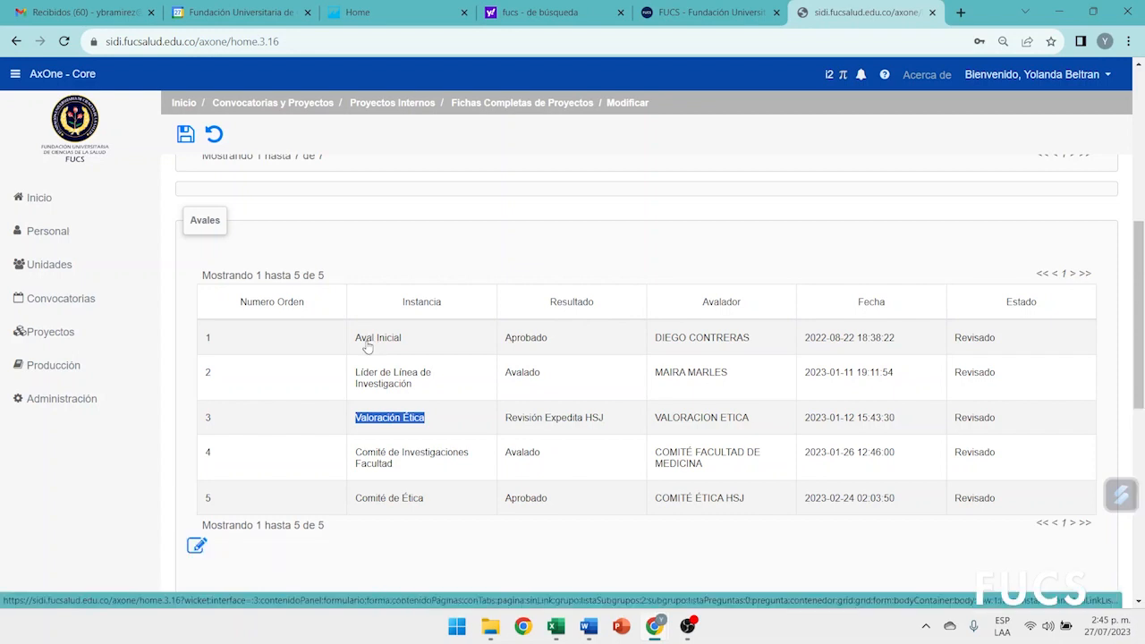
Open the Aval Inicial endorsement's Avales Proyecto form for editing.
scroll(367, 347, down, 2)
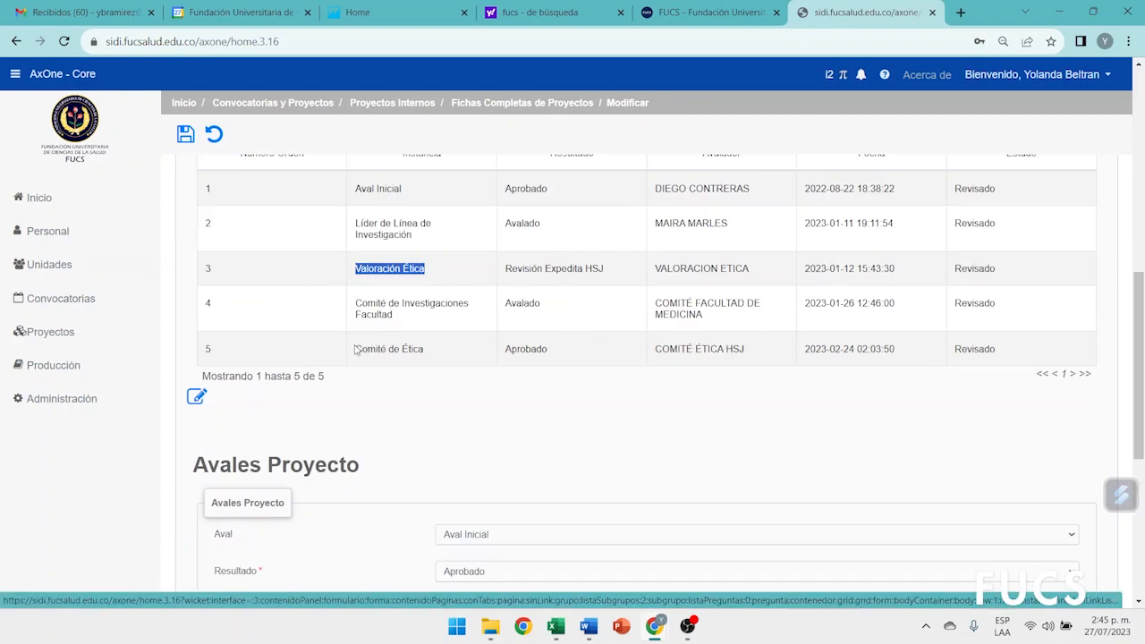
click(196, 399)
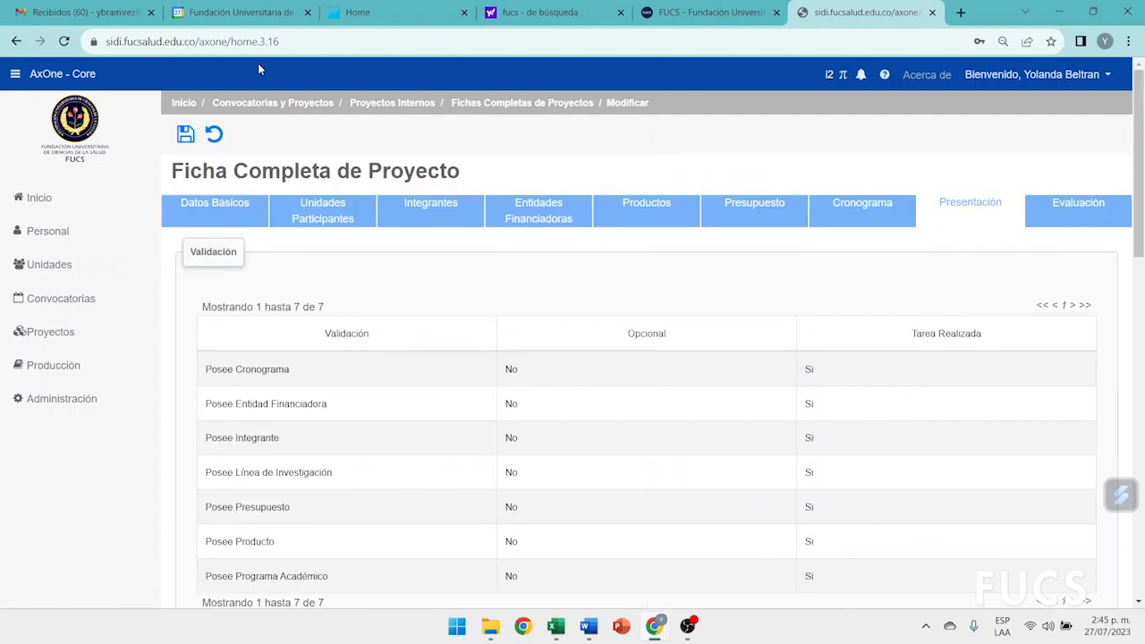
scroll(714, 314, down, 5)
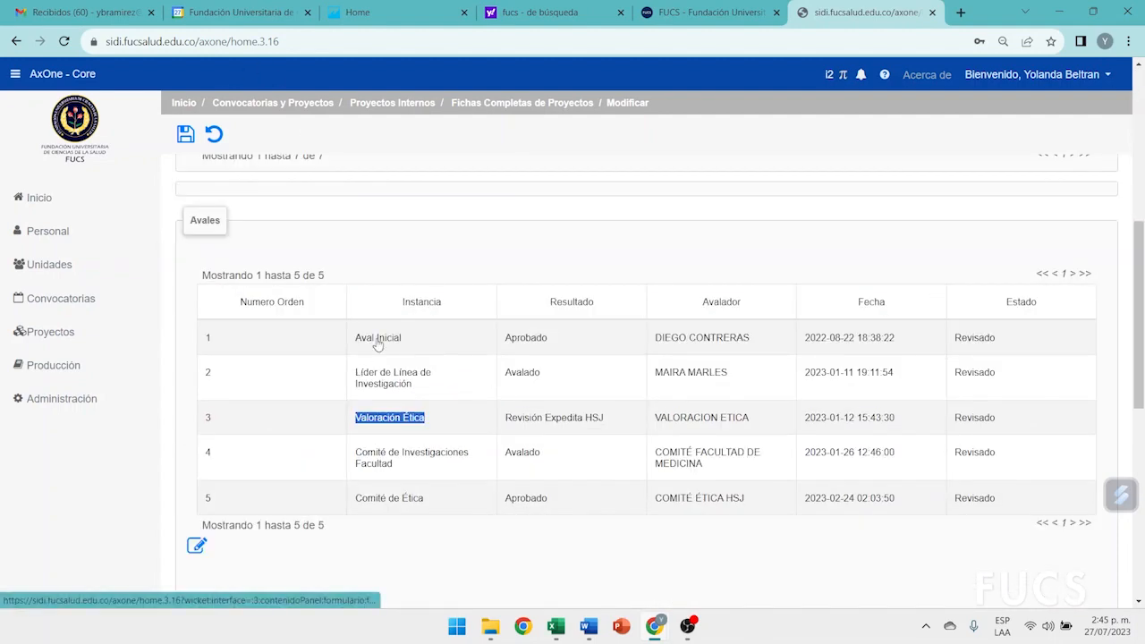
scroll(377, 345, down, 3)
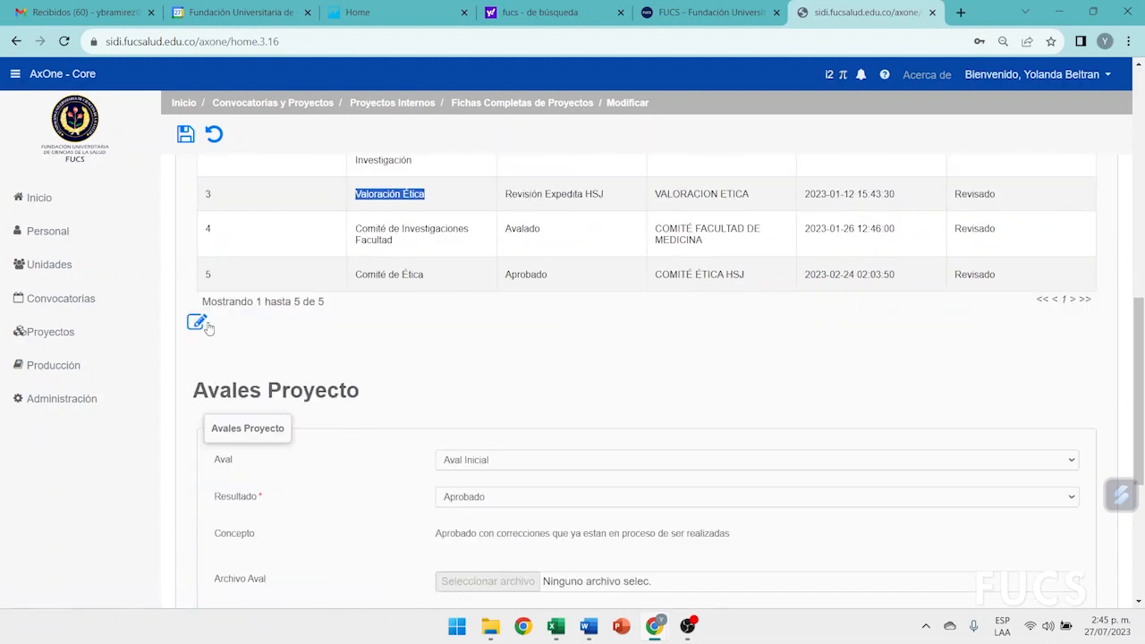
click(198, 323)
scroll(349, 331, down, 4)
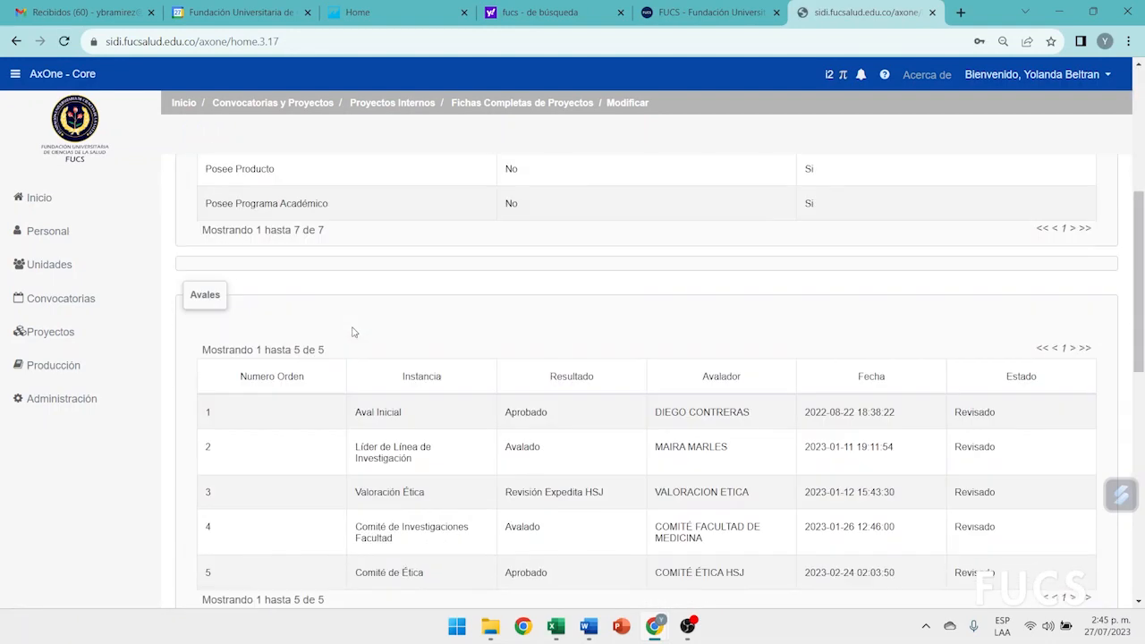
scroll(352, 332, down, 5)
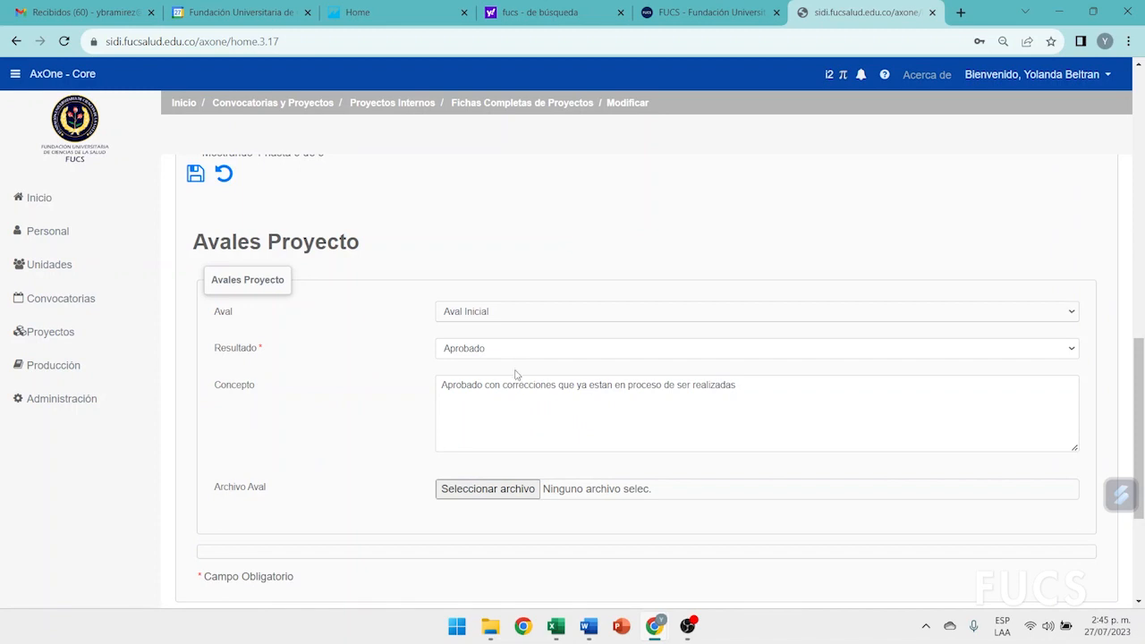
Examine the available Resultado options, the Concepto and the Archivo Aval field of the Aval Inicial endorsement.
click(514, 352)
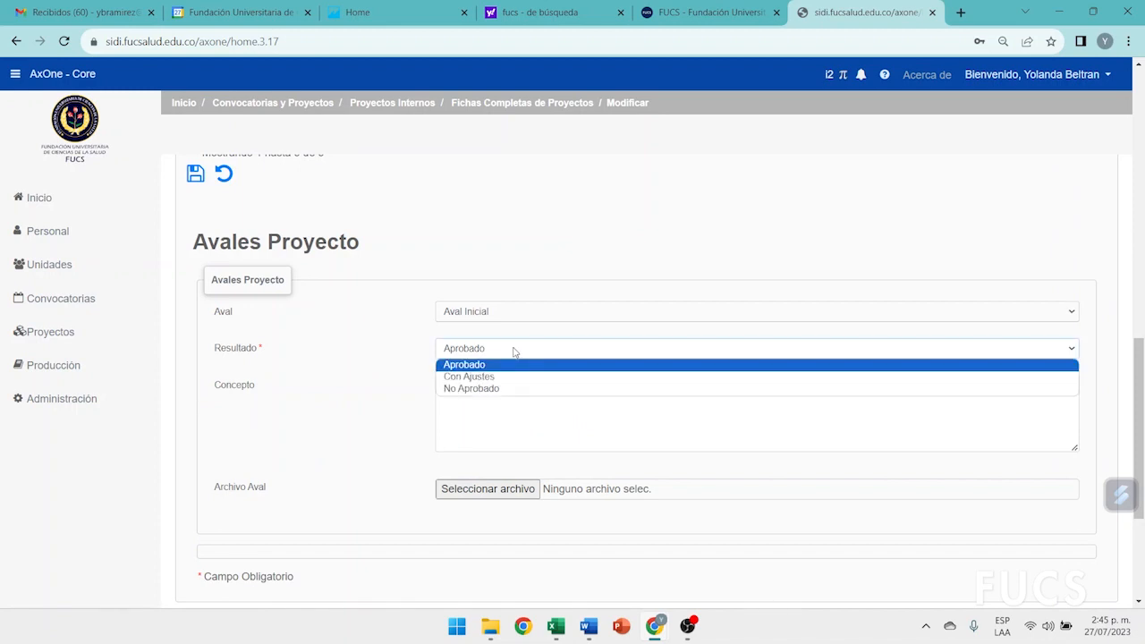
click(514, 353)
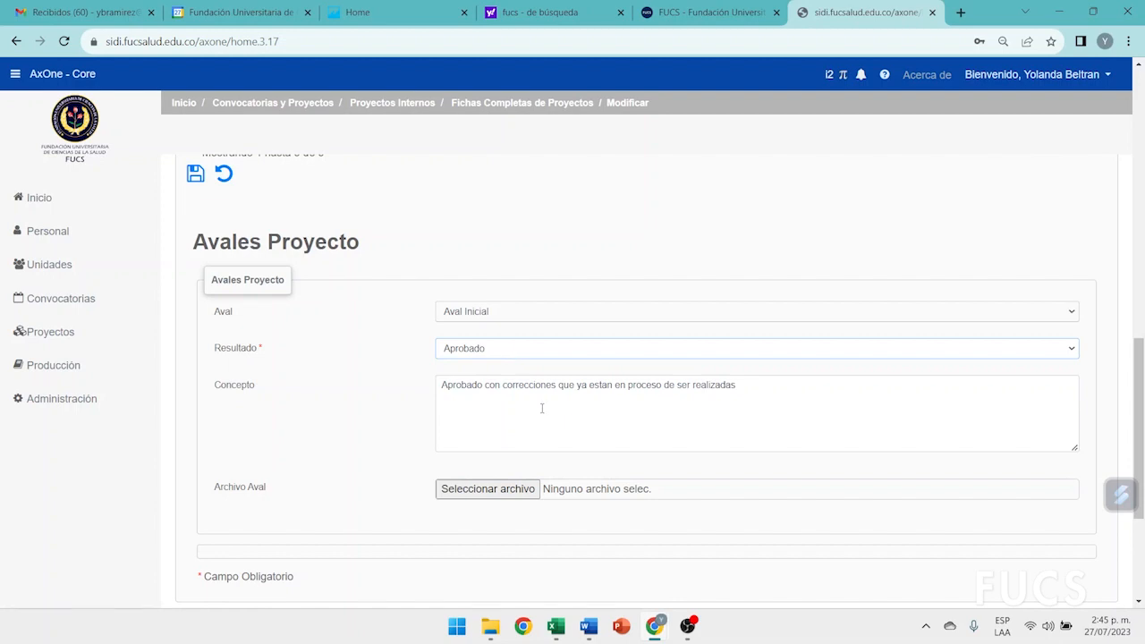
scroll(305, 416, up, 1)
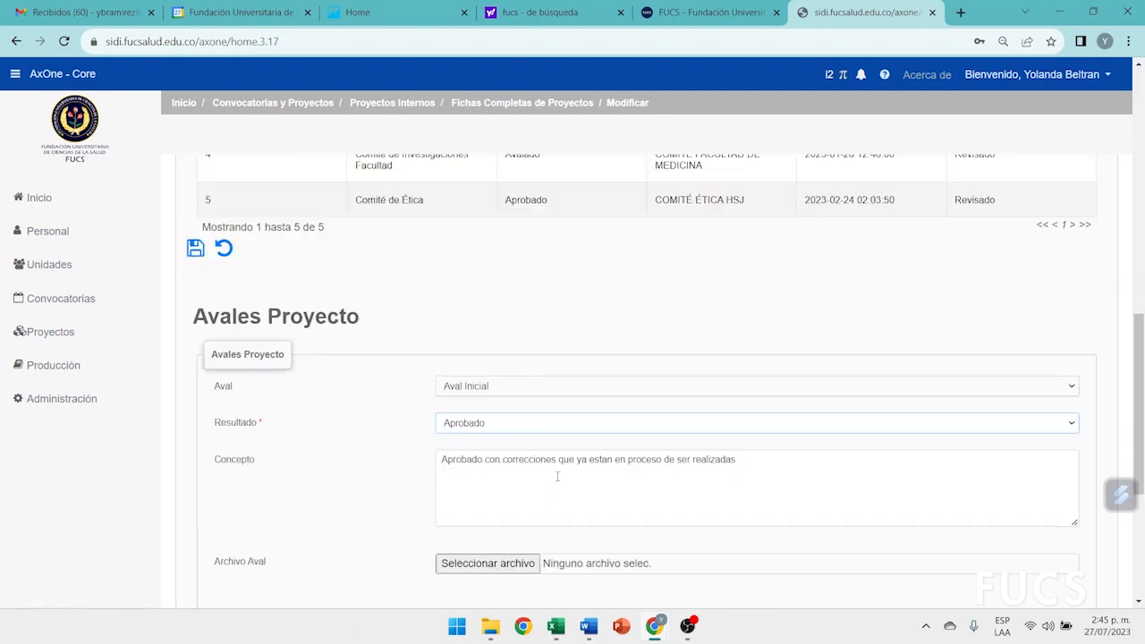
scroll(814, 458, down, 1)
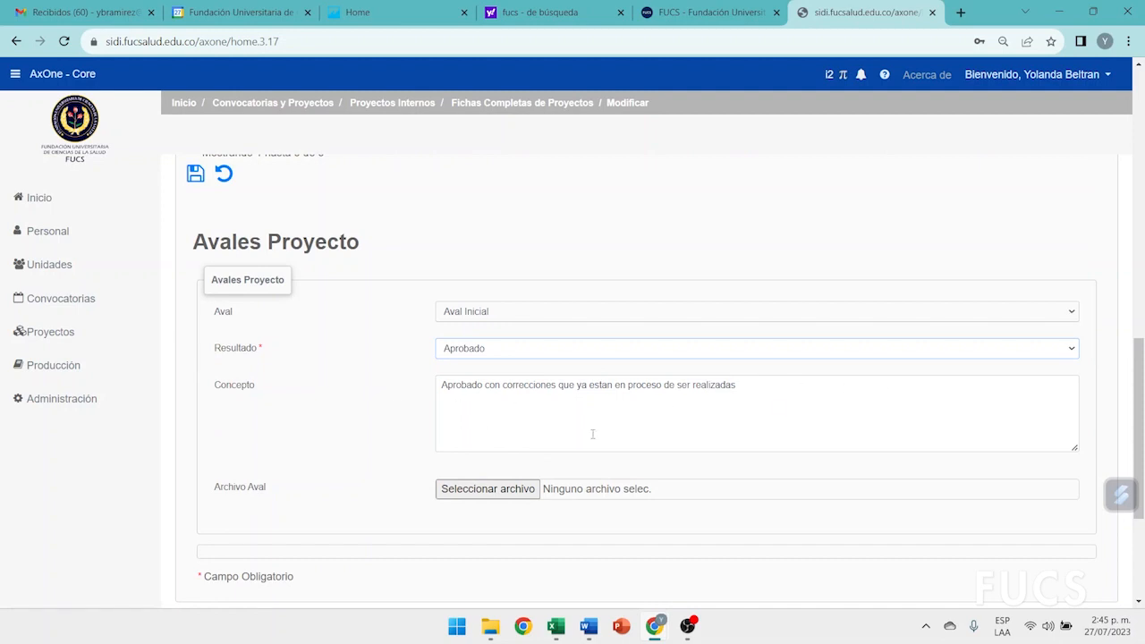
scroll(221, 416, up, 1)
scroll(472, 376, up, 3)
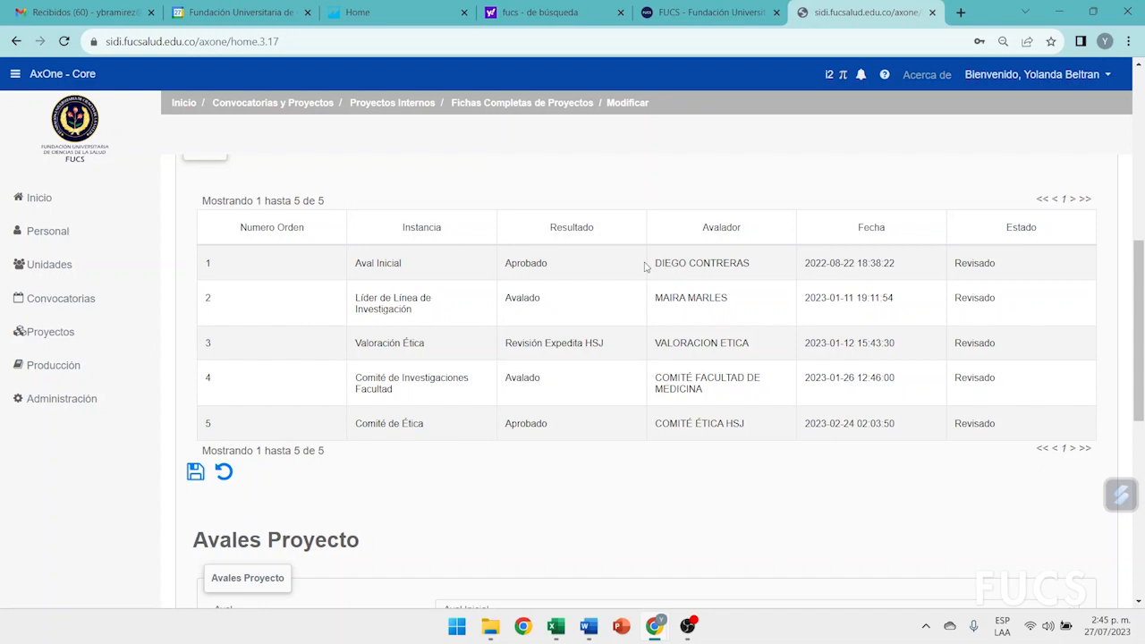
Check who endorsed the Aval Inicial and Líder de Línea de Investigación instances in the Avales table.
drag(647, 265, 754, 266)
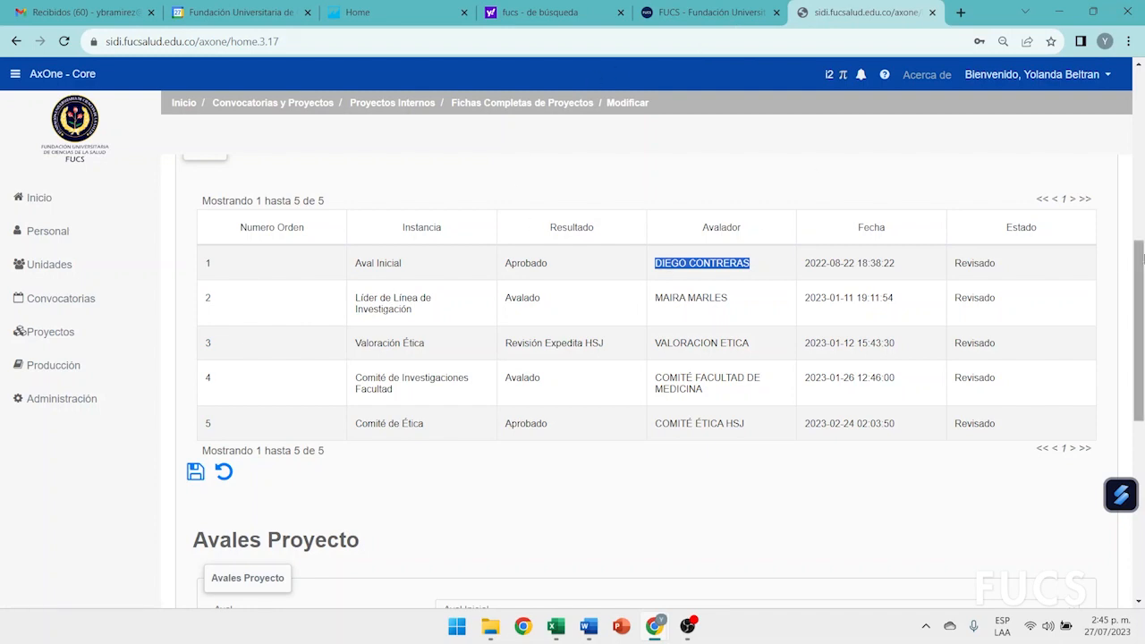
drag(343, 296, 444, 313)
click(444, 312)
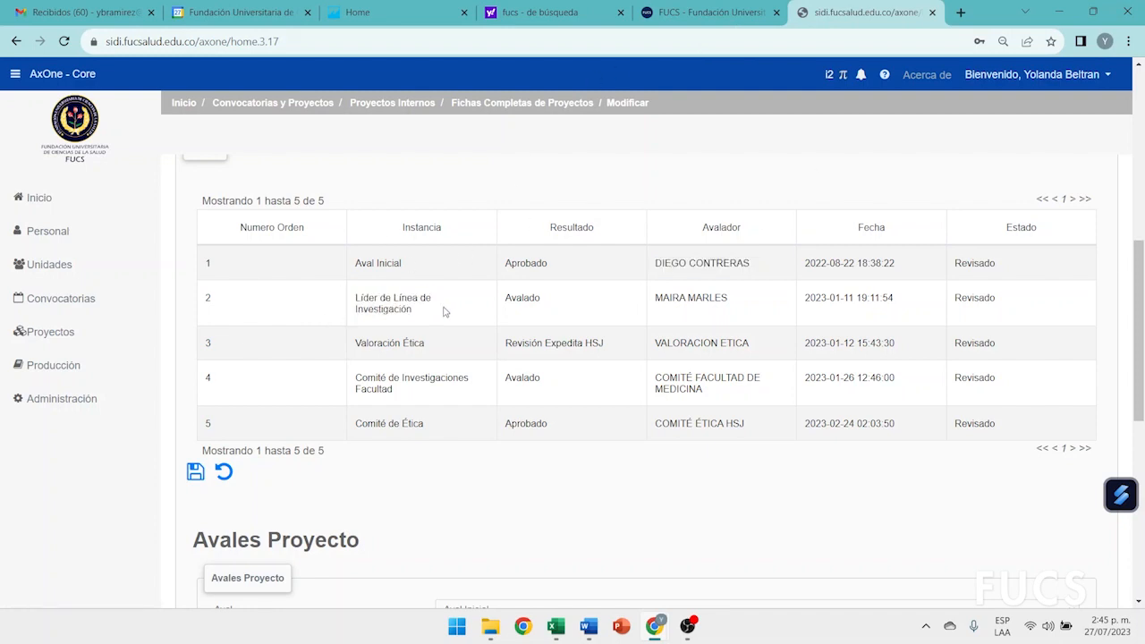
drag(653, 301, 776, 295)
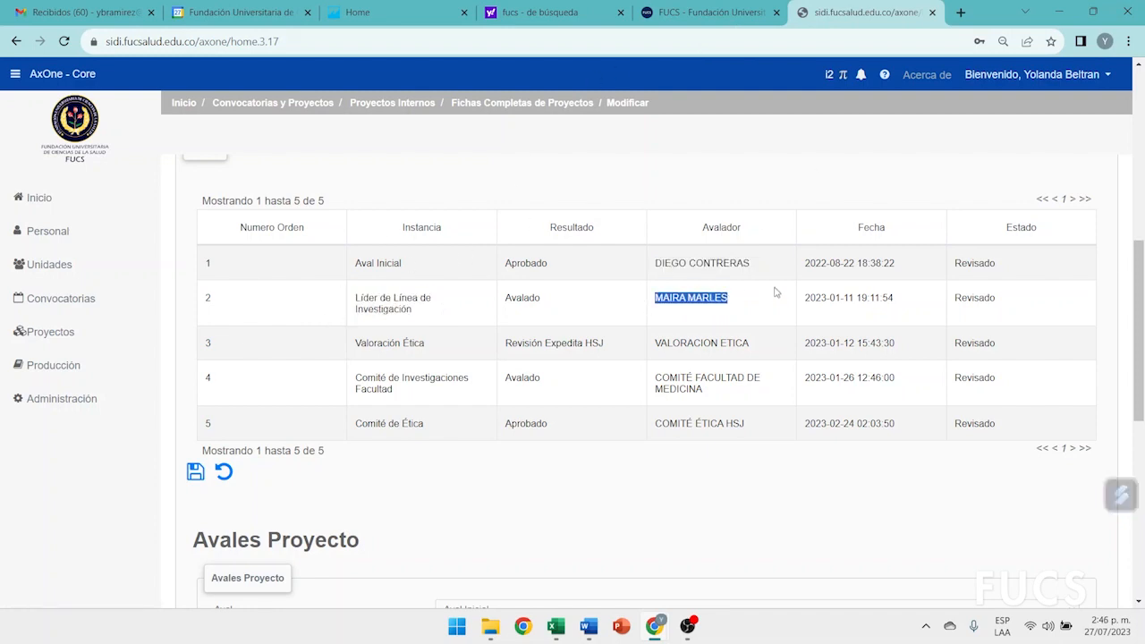
Open the Líder de Línea de Investigación endorsement and review its Resultado and Concepto.
click(383, 302)
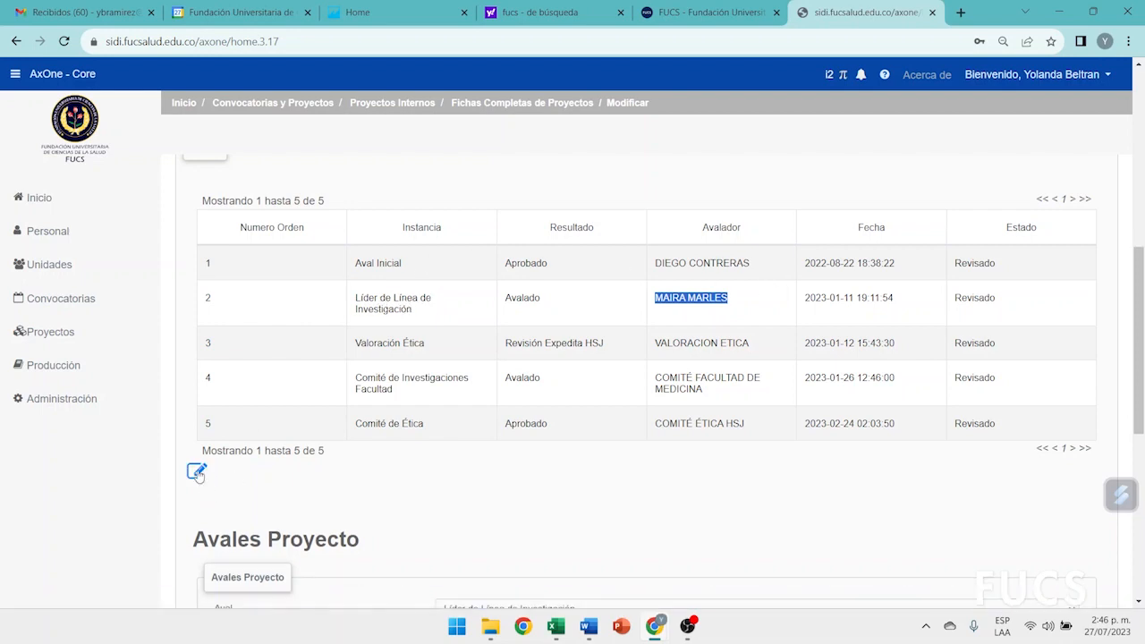
scroll(259, 429, down, 1)
scroll(264, 421, down, 3)
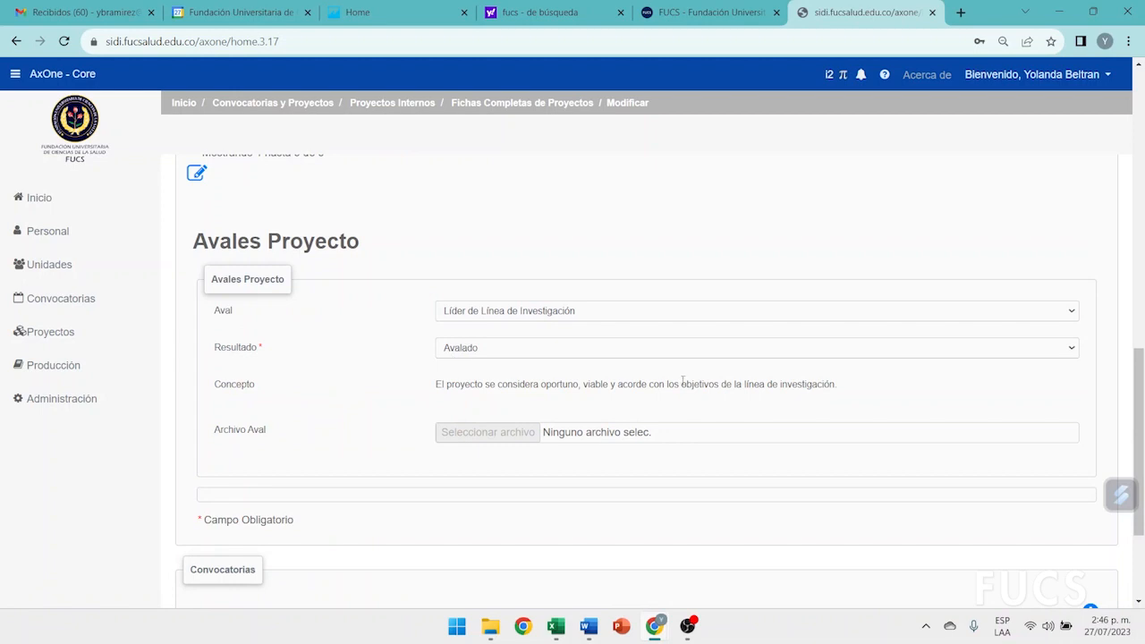
scroll(682, 382, up, 5)
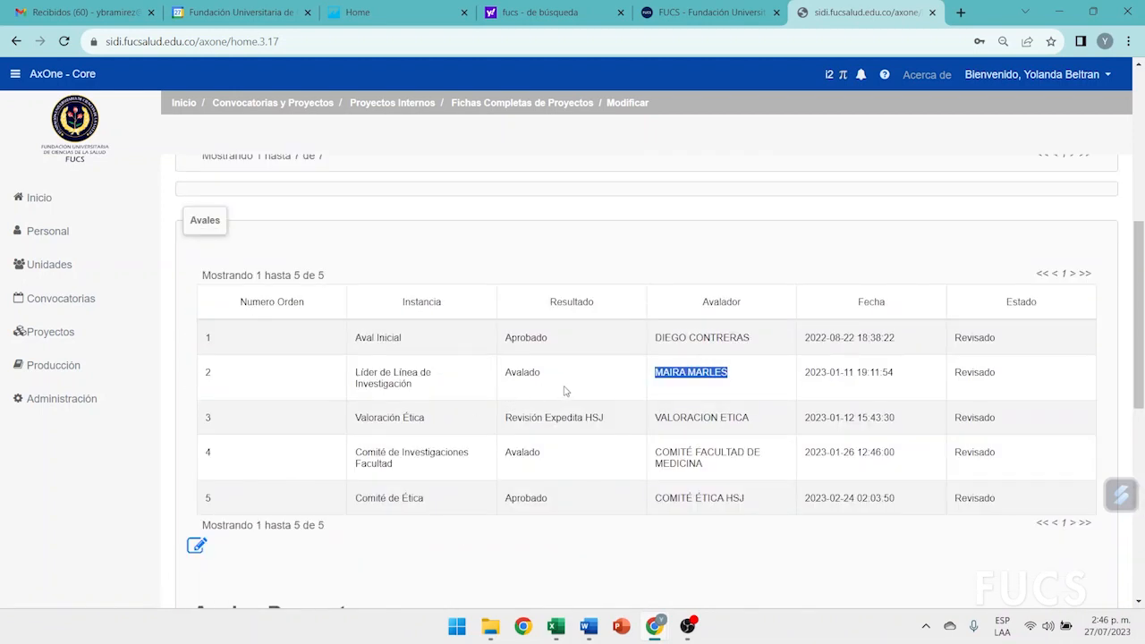
Open the Valoración Ética endorsement and compare its details with its row in the Avales table.
drag(350, 420, 445, 421)
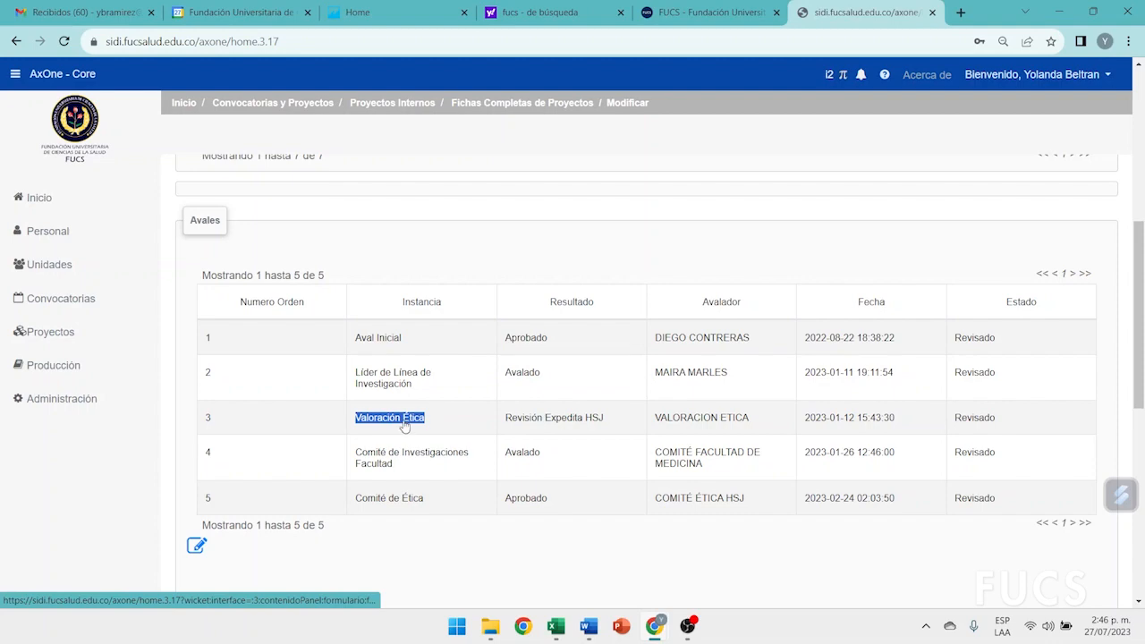
scroll(399, 418, down, 4)
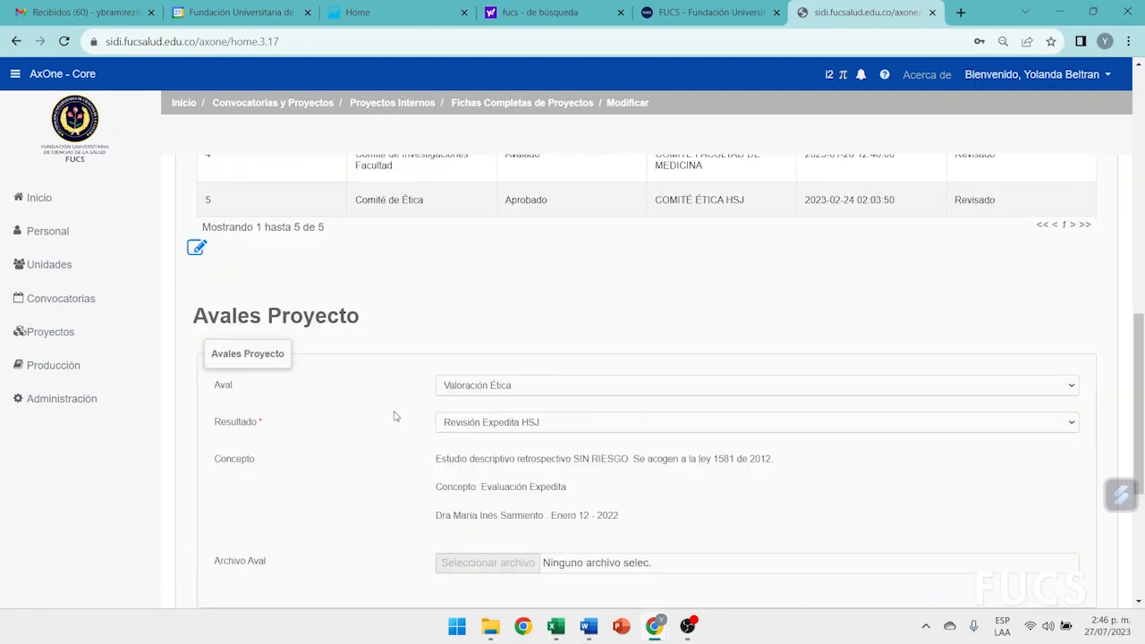
scroll(395, 416, down, 1)
scroll(534, 398, up, 6)
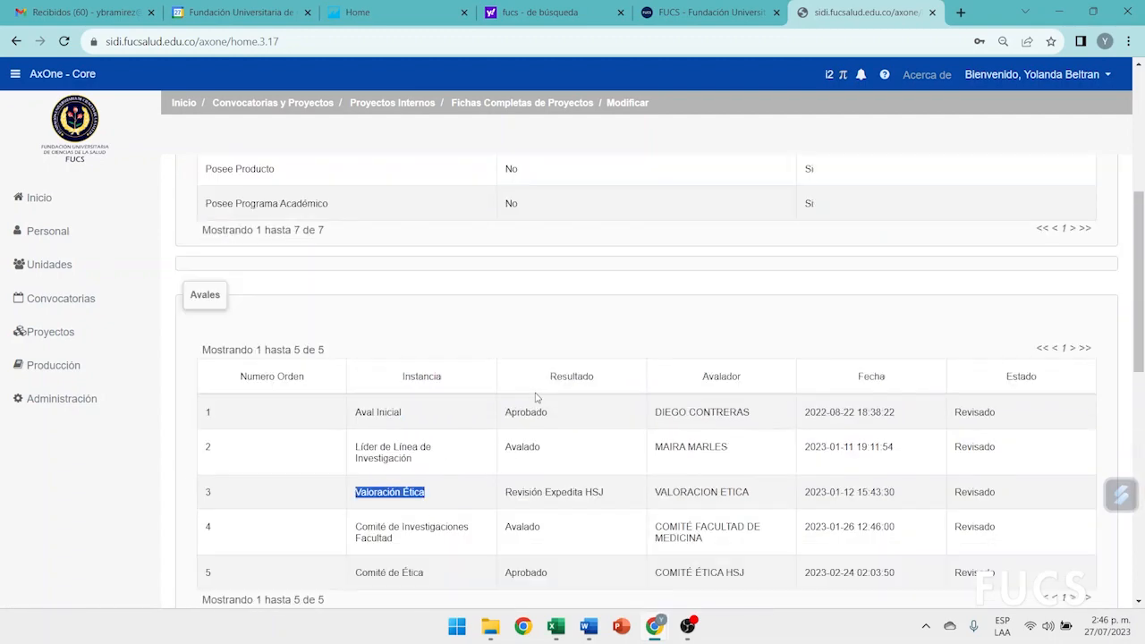
scroll(504, 459, down, 1)
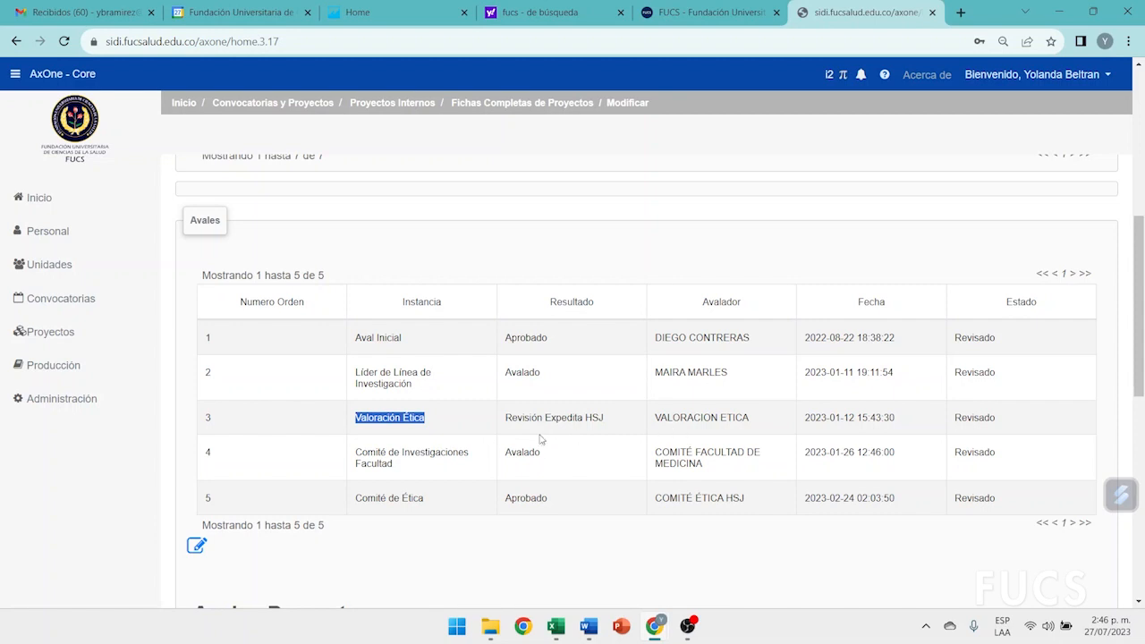
scroll(396, 421, down, 4)
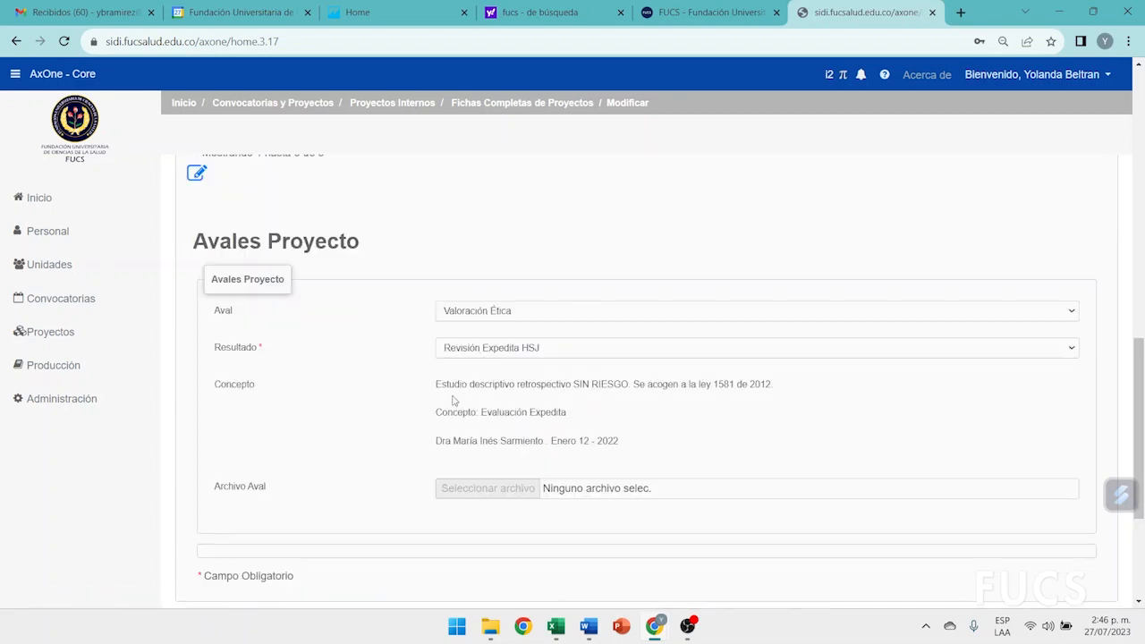
Read through the full Concepto text of the Valoración Ética endorsement.
drag(424, 393, 635, 400)
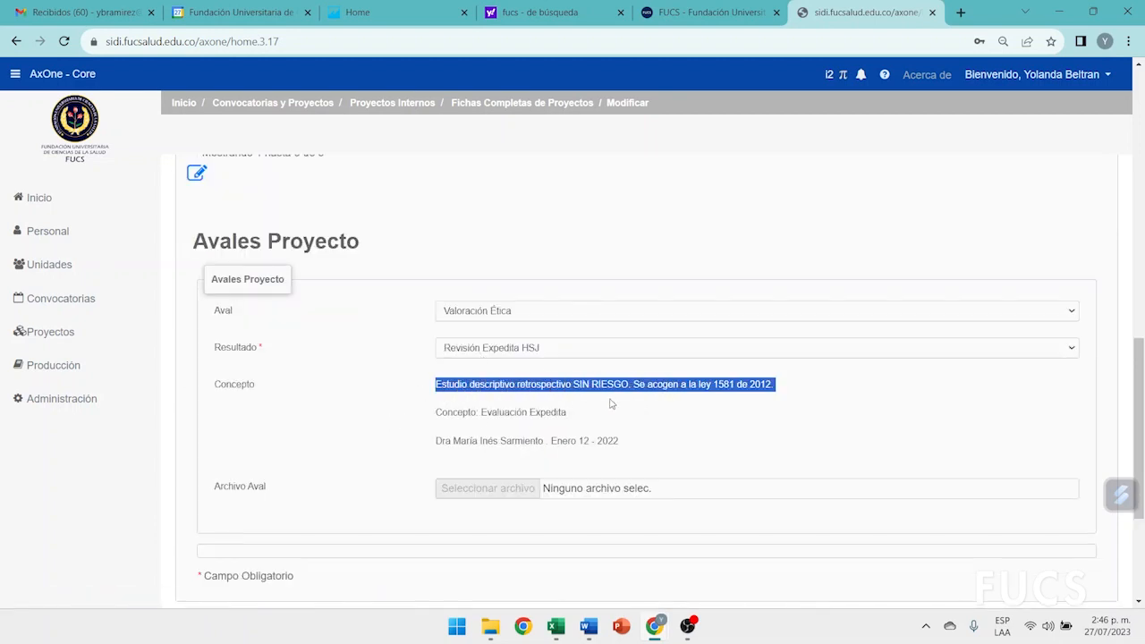
click(791, 397)
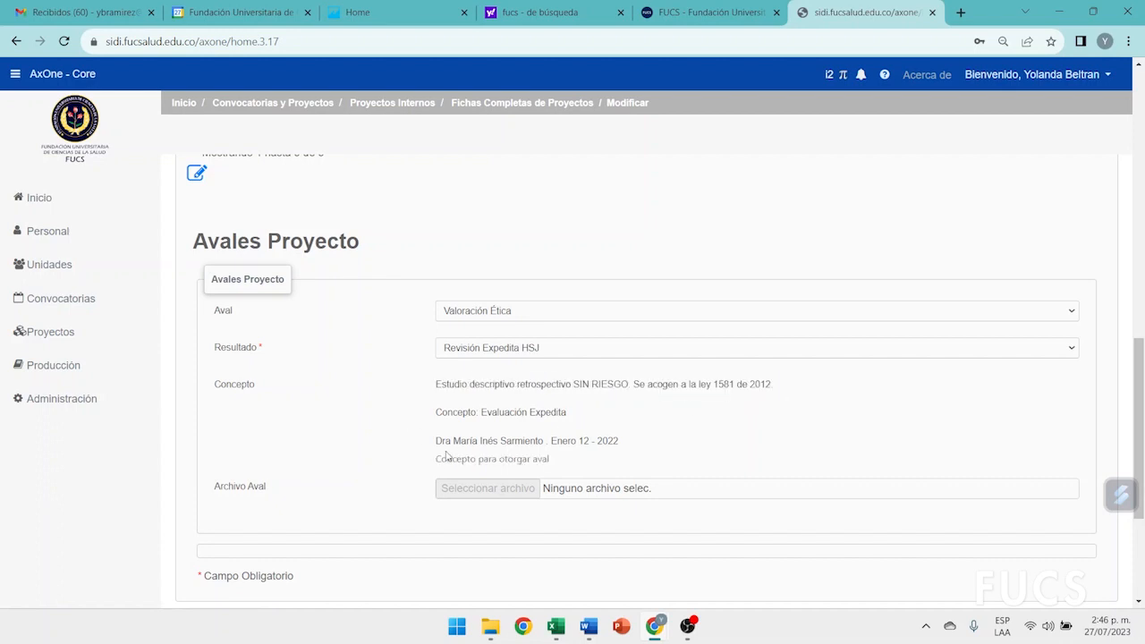
drag(414, 415, 604, 416)
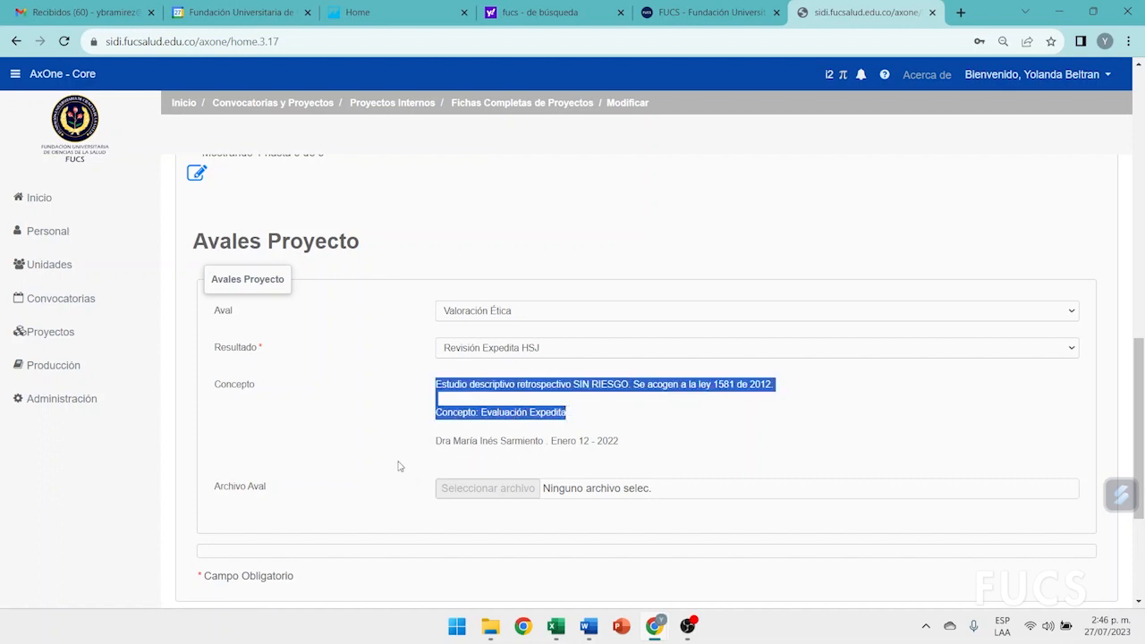
drag(651, 449, 276, 453)
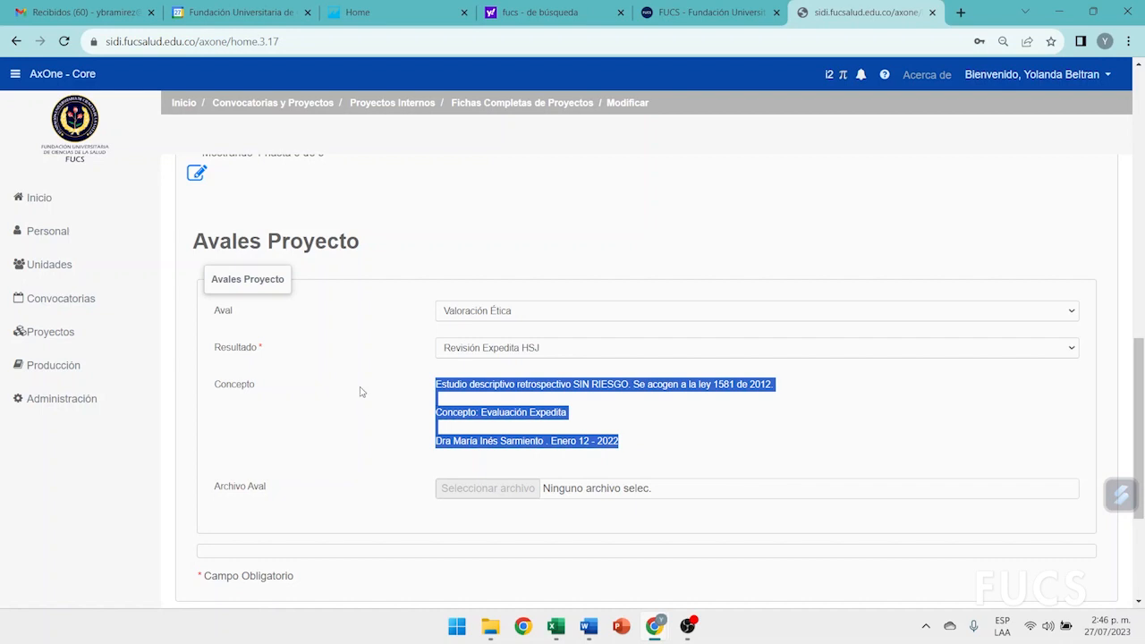
click(401, 348)
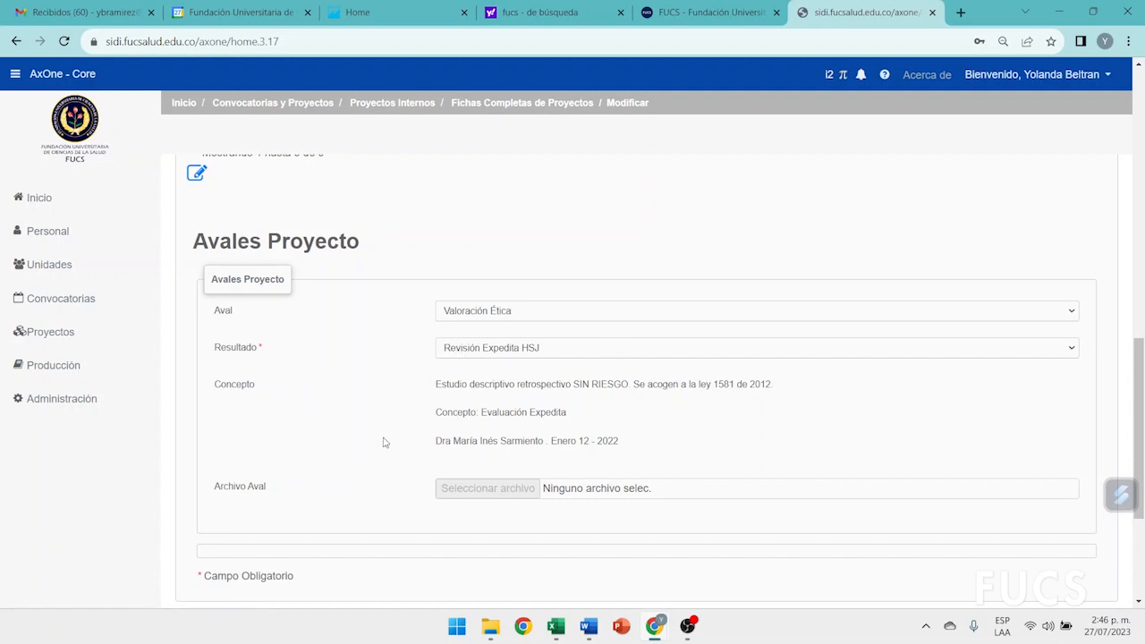
Open the Comité de Investigaciones Facultad endorsement and review its Resultado, Concepto and Archivo Aval.
scroll(376, 463, up, 3)
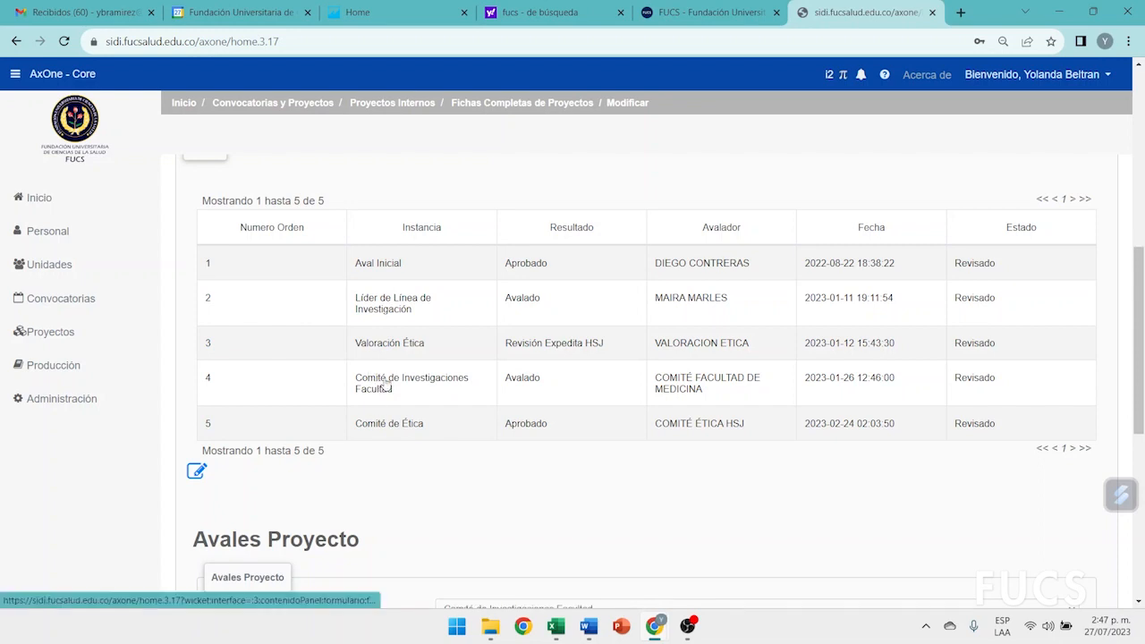
scroll(259, 460, down, 3)
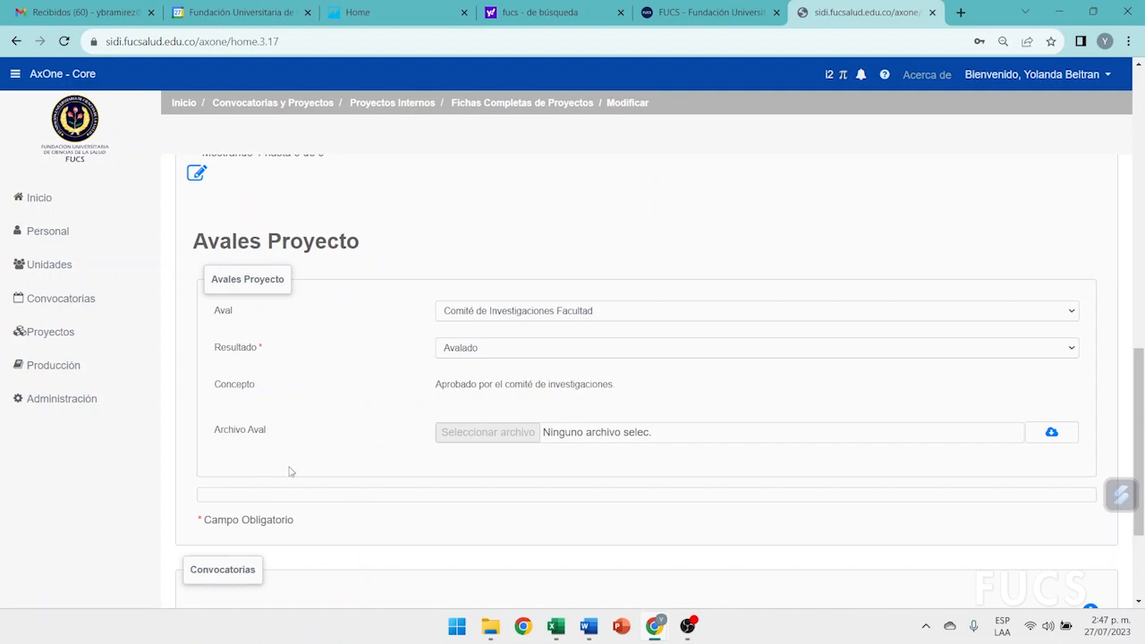
Read the Concepto of the Comité de Investigaciones Facultad endorsement, view its downloaded letter and close the PDF.
drag(426, 394, 632, 385)
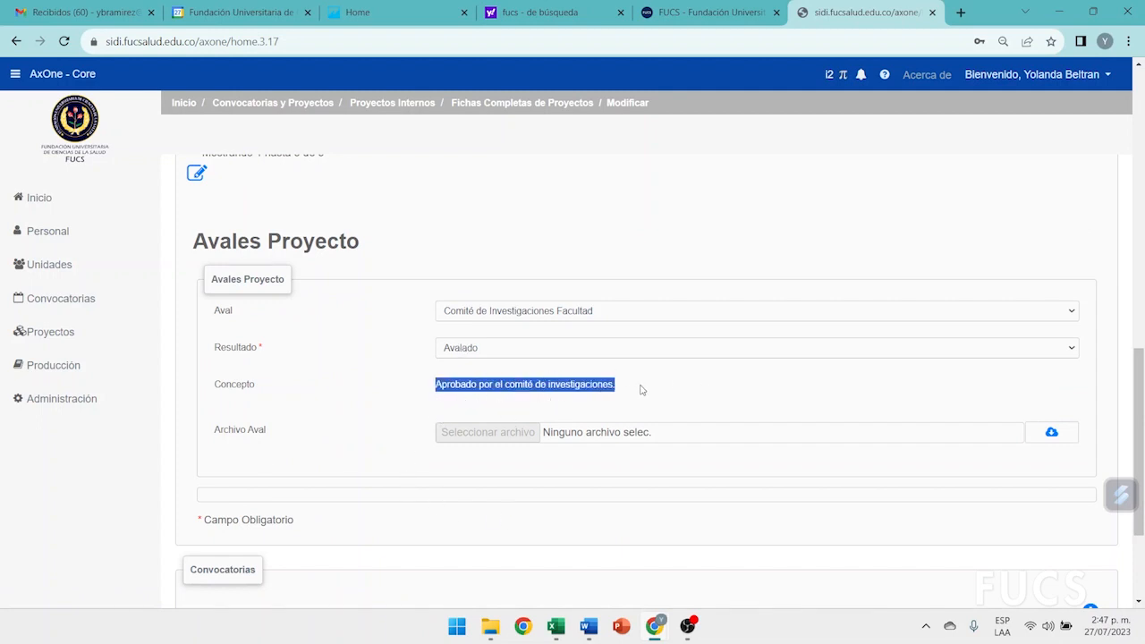
click(1052, 434)
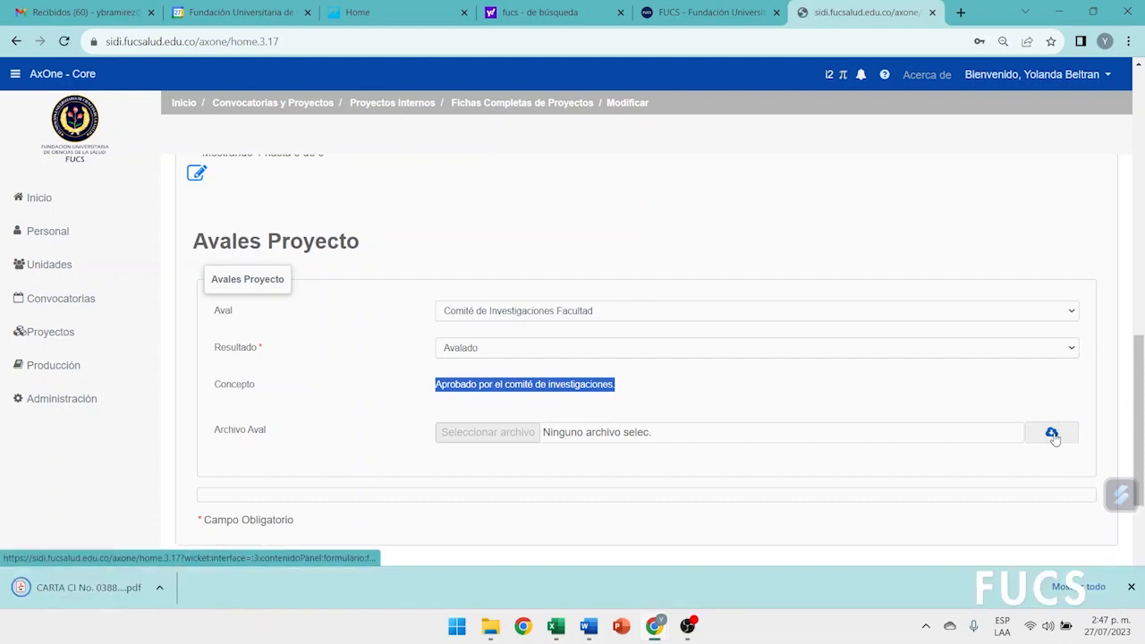
click(105, 587)
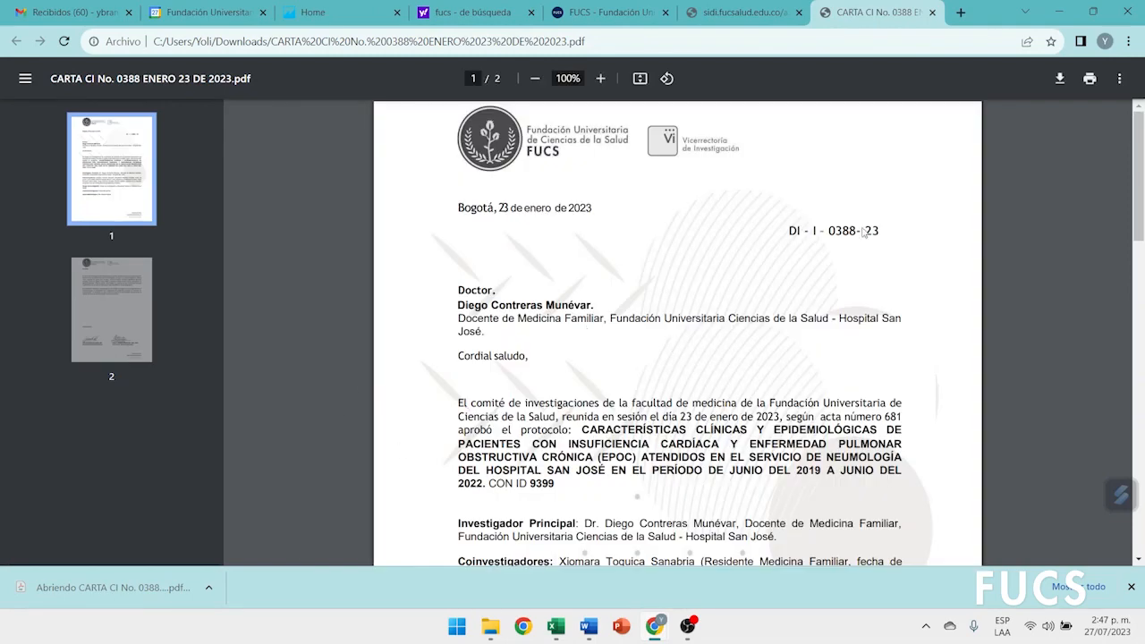
click(932, 12)
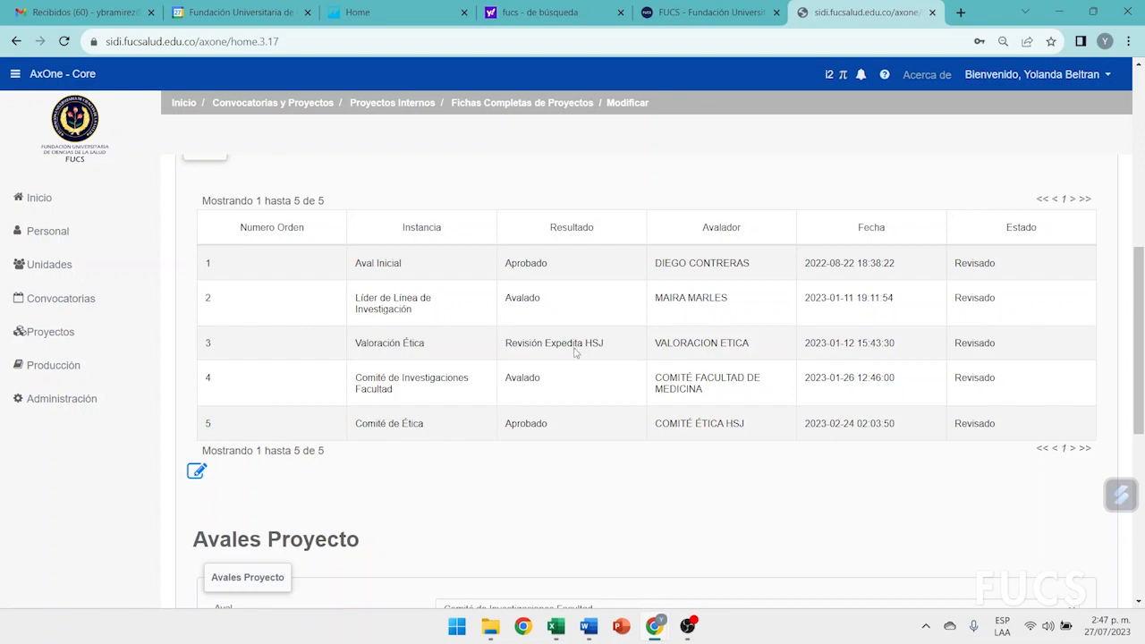
Check the Valoración Ética result in the Avales table and open the Comité de Ética endorsement.
drag(502, 356, 623, 347)
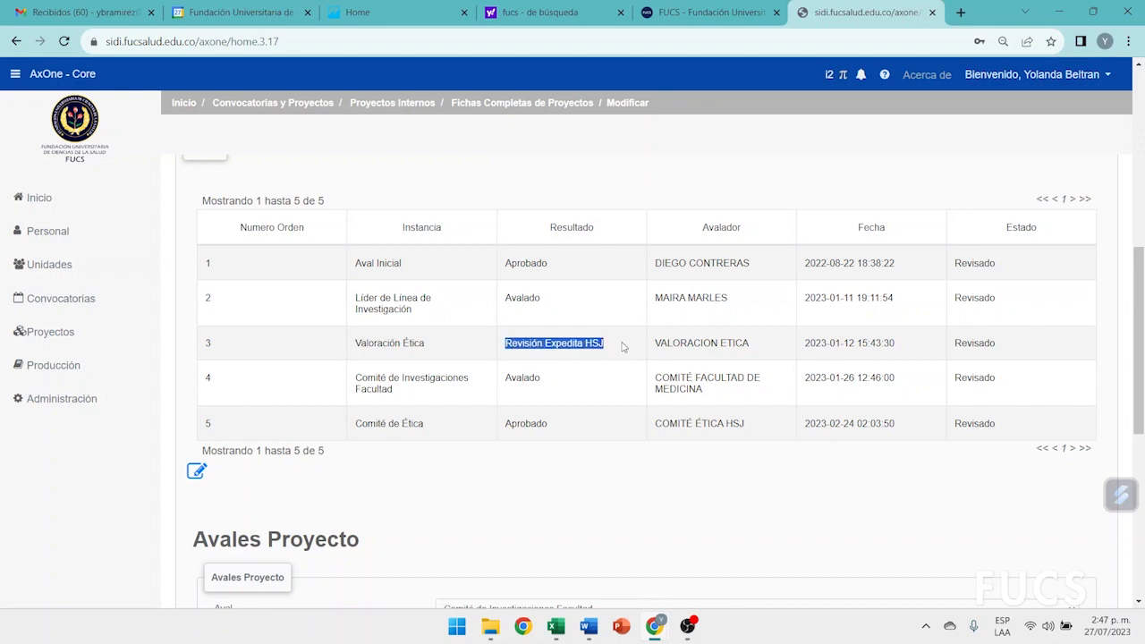
click(360, 423)
scroll(362, 424, down, 3)
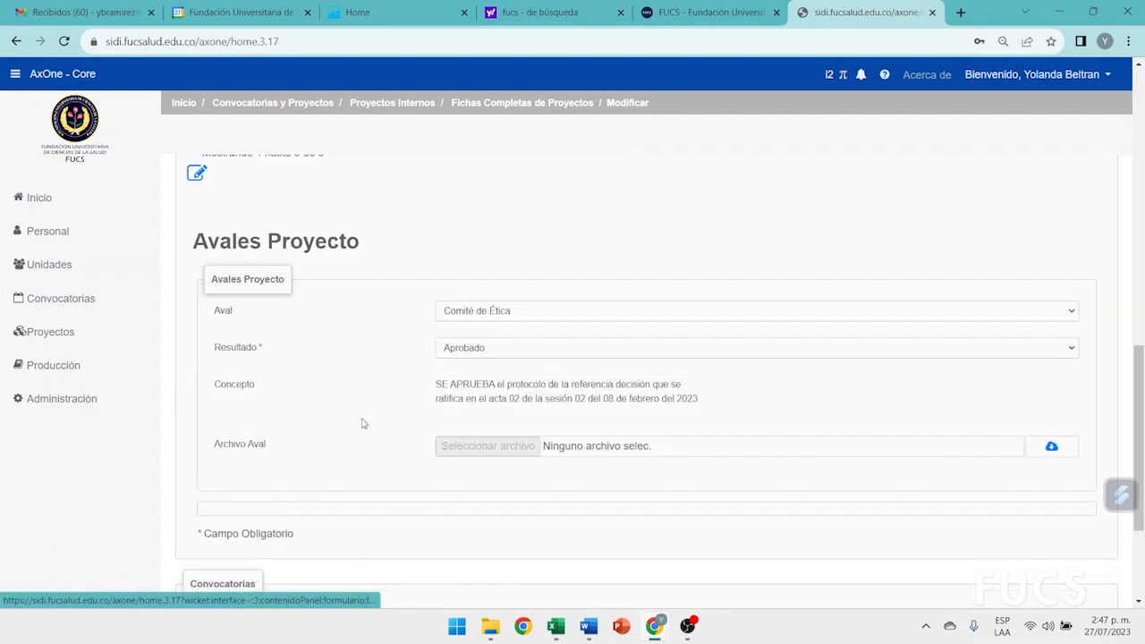
Download the Archivo Aval of the Comité de Ética endorsement, read the letter and return to the project record.
click(1051, 448)
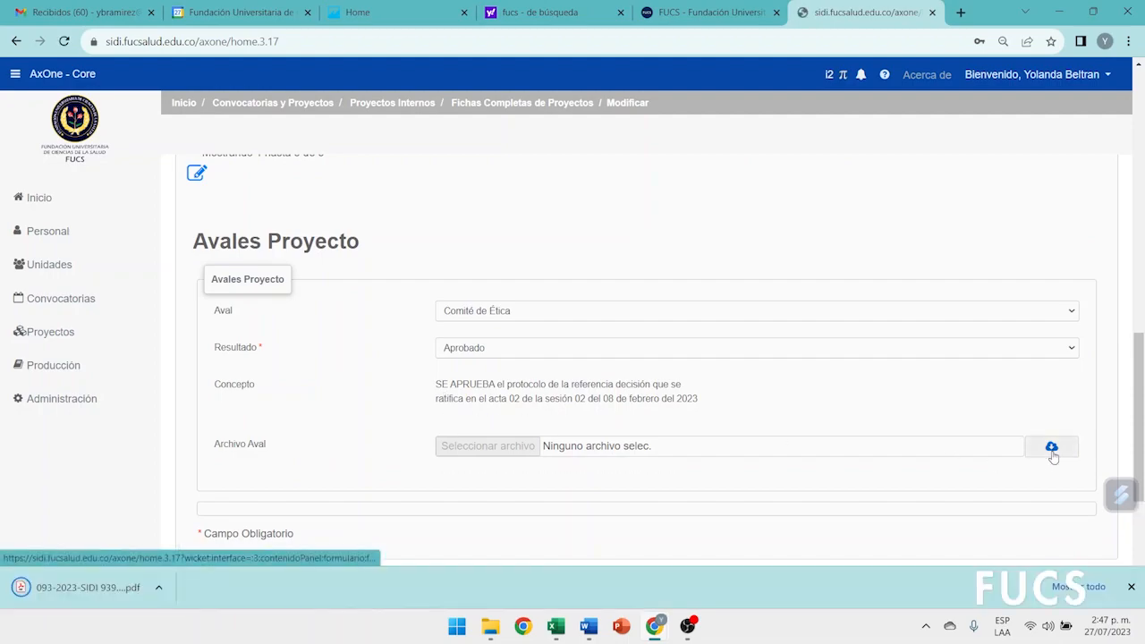
click(64, 587)
scroll(623, 464, down, 5)
scroll(599, 465, up, 5)
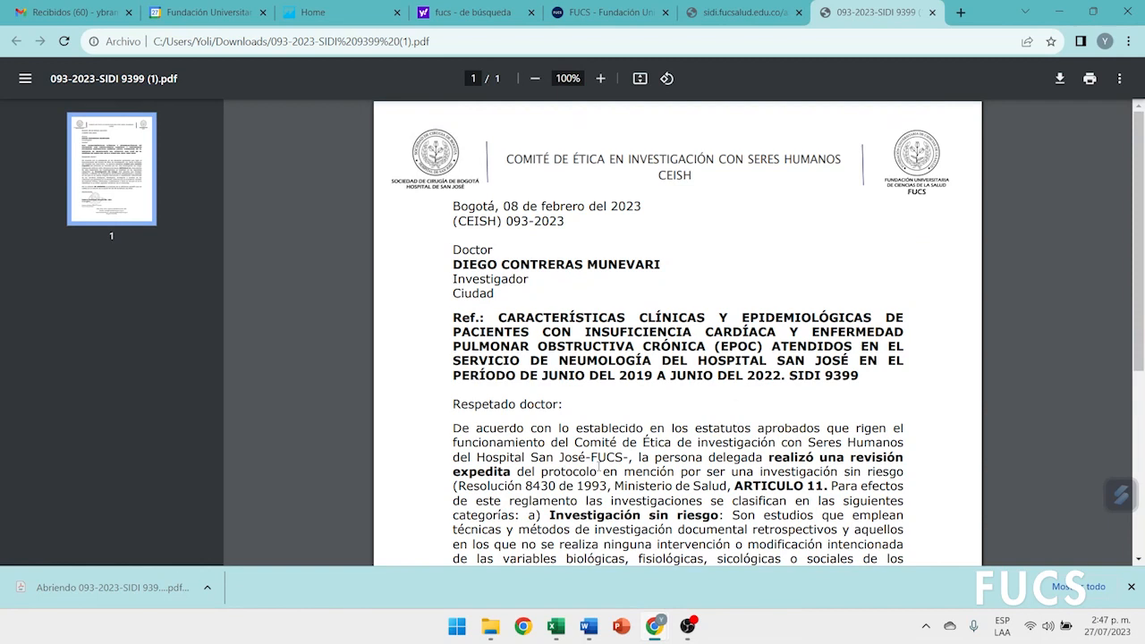
click(723, 12)
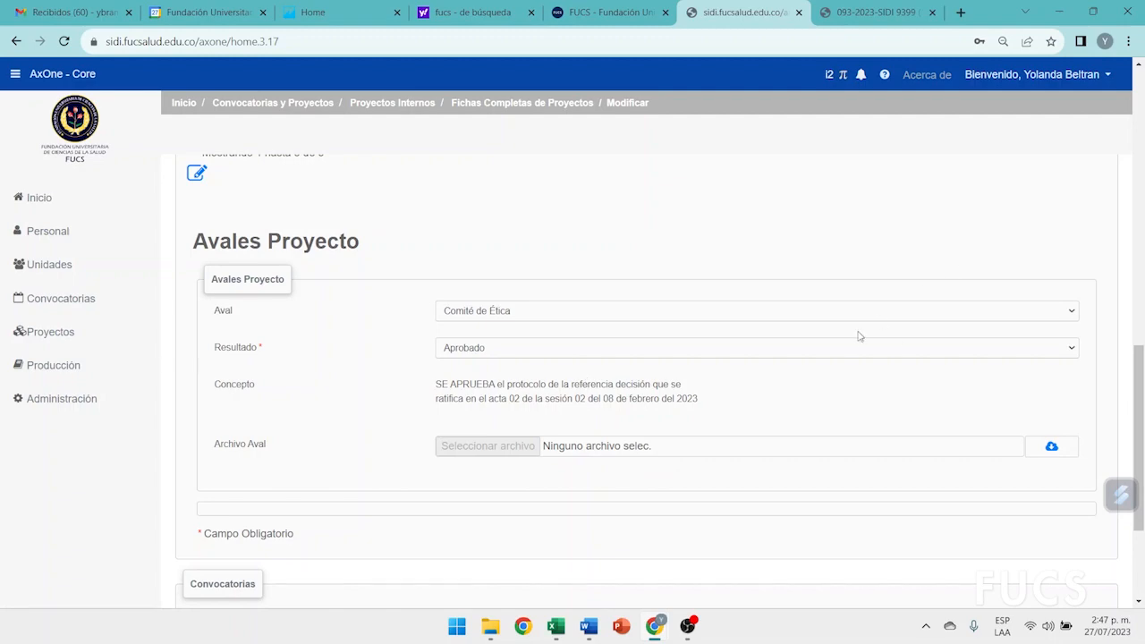
Look back over the Avales table and the Validación checklist of the project.
scroll(726, 403, down, 1)
scroll(726, 403, up, 3)
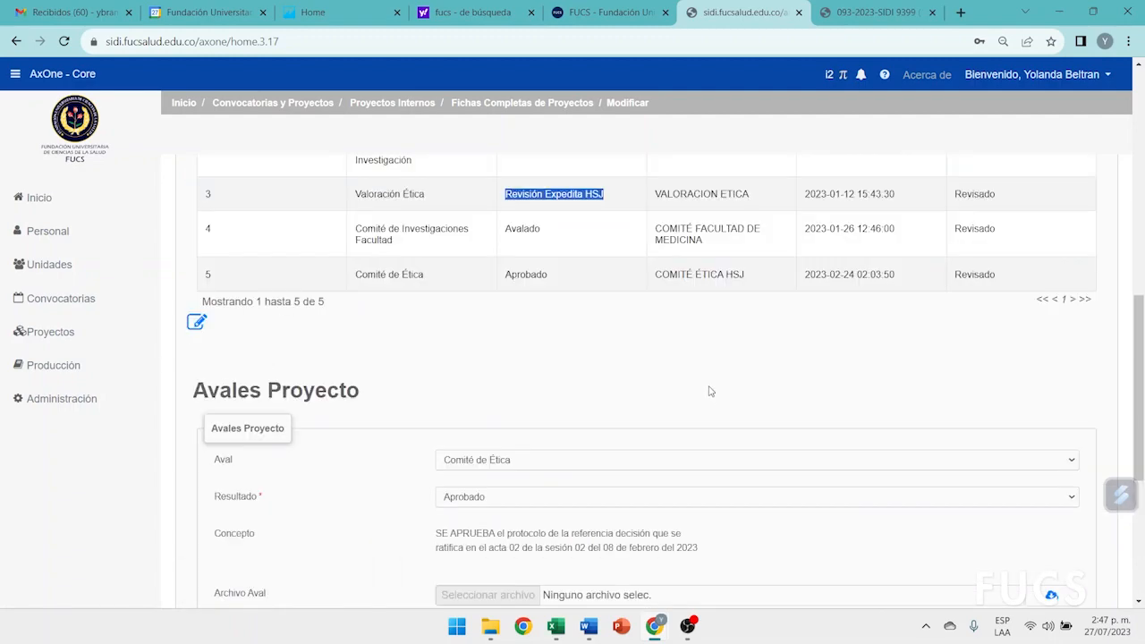
scroll(710, 391, up, 3)
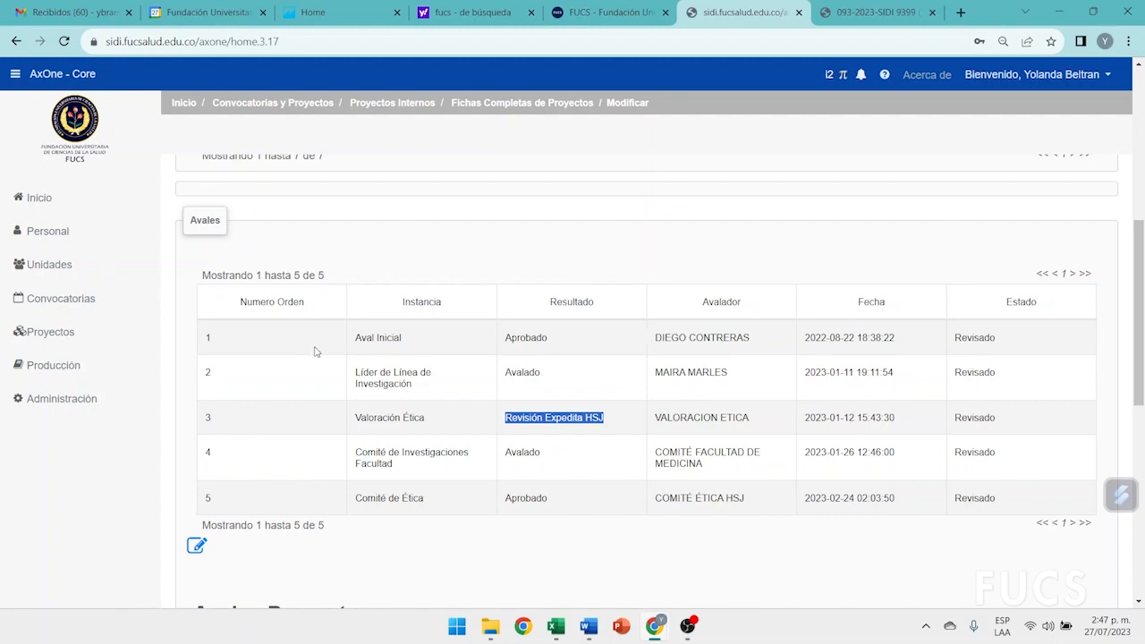
scroll(537, 352, up, 6)
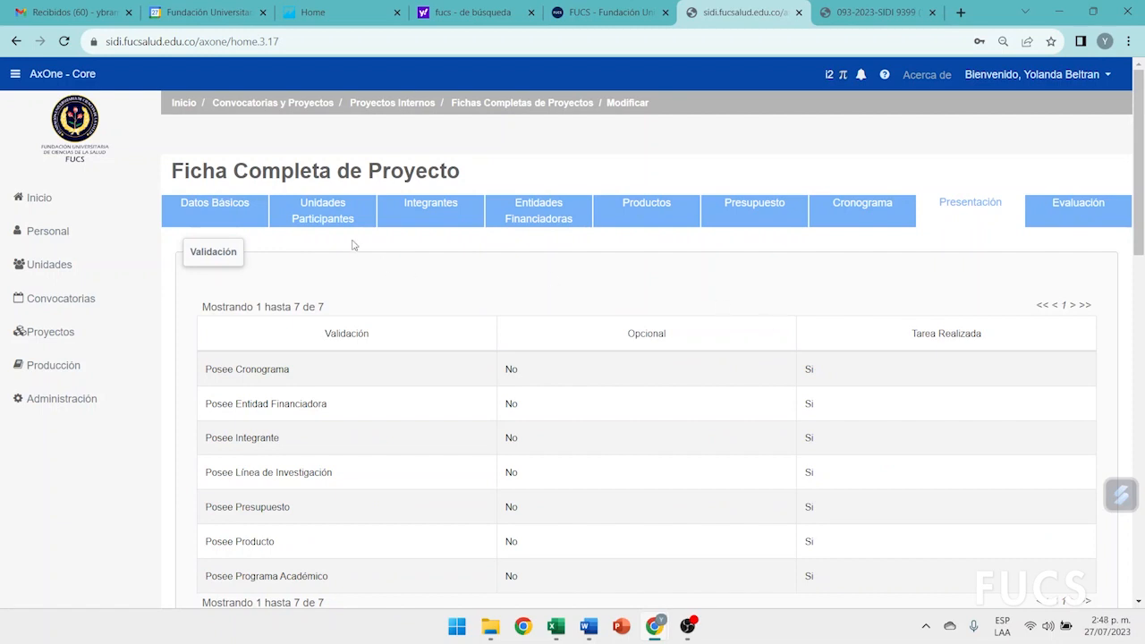
scroll(498, 365, down, 4)
scroll(654, 299, up, 3)
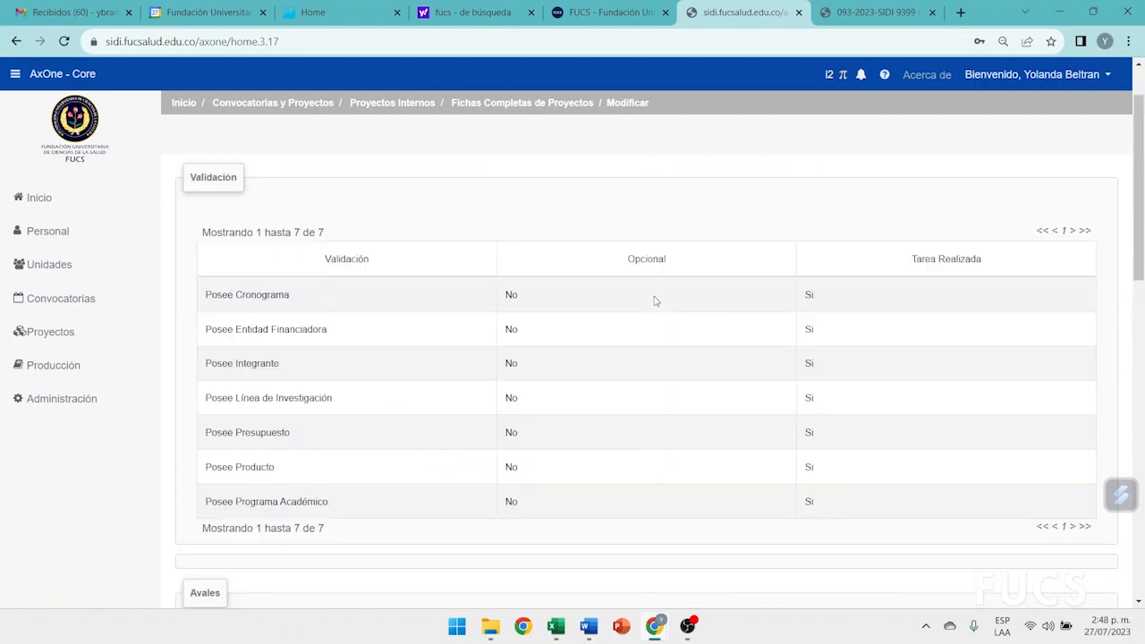
scroll(654, 299, down, 2)
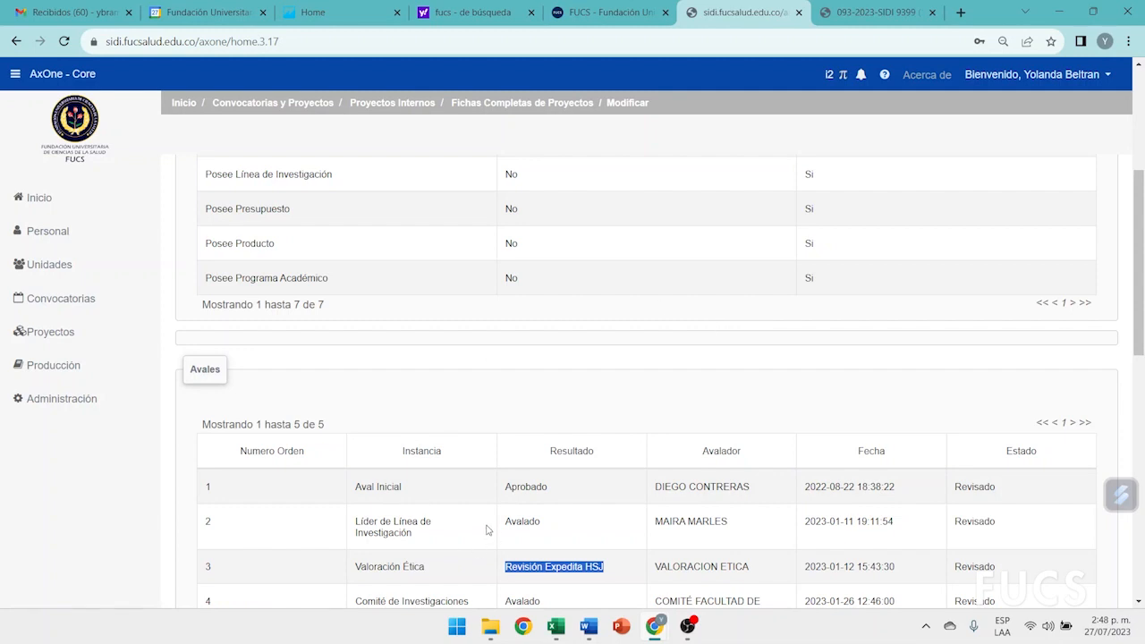
Open the Aval Inicial endorsement, switch it to edit mode and check the Resultado field without changing it.
drag(498, 492, 599, 481)
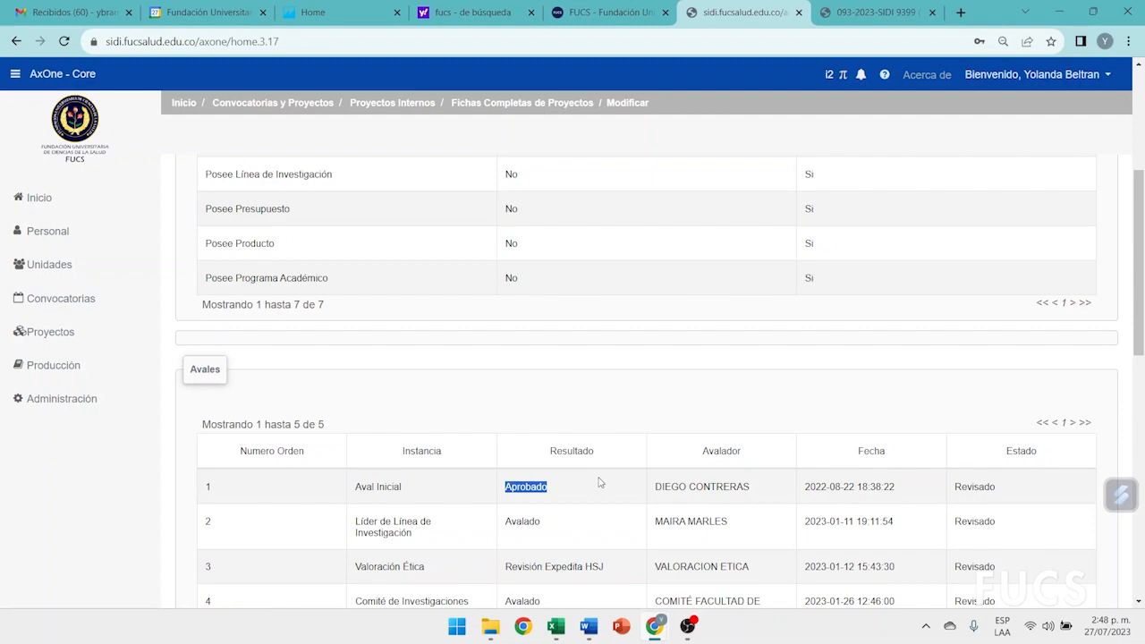
scroll(474, 463, down, 5)
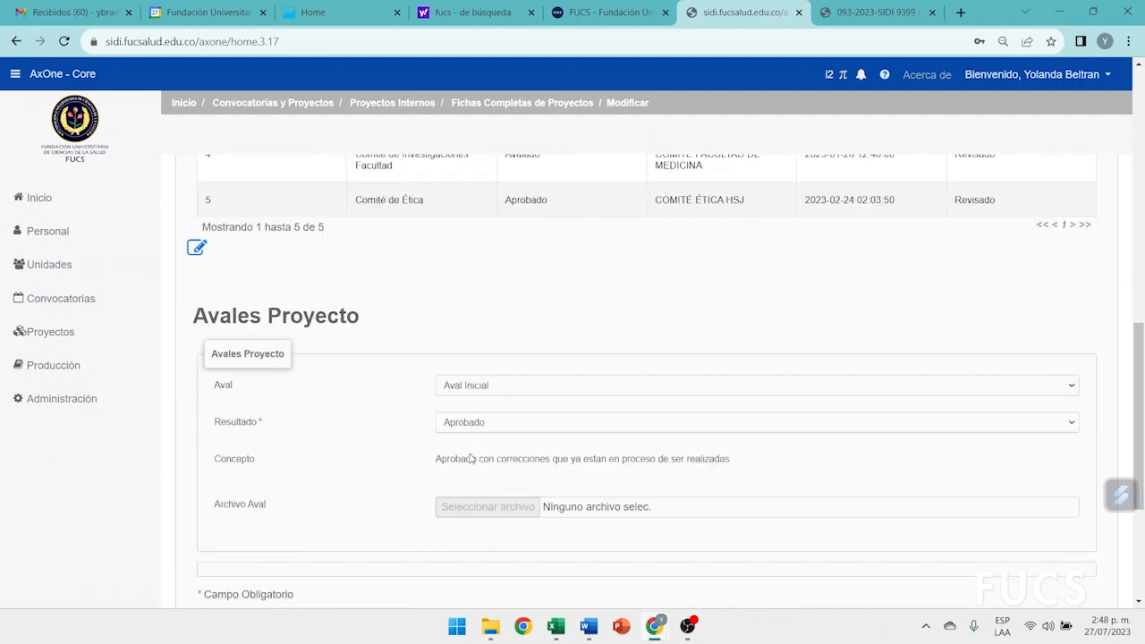
click(196, 248)
scroll(657, 285, down, 5)
scroll(656, 285, down, 3)
click(486, 425)
click(483, 428)
scroll(439, 306, up, 3)
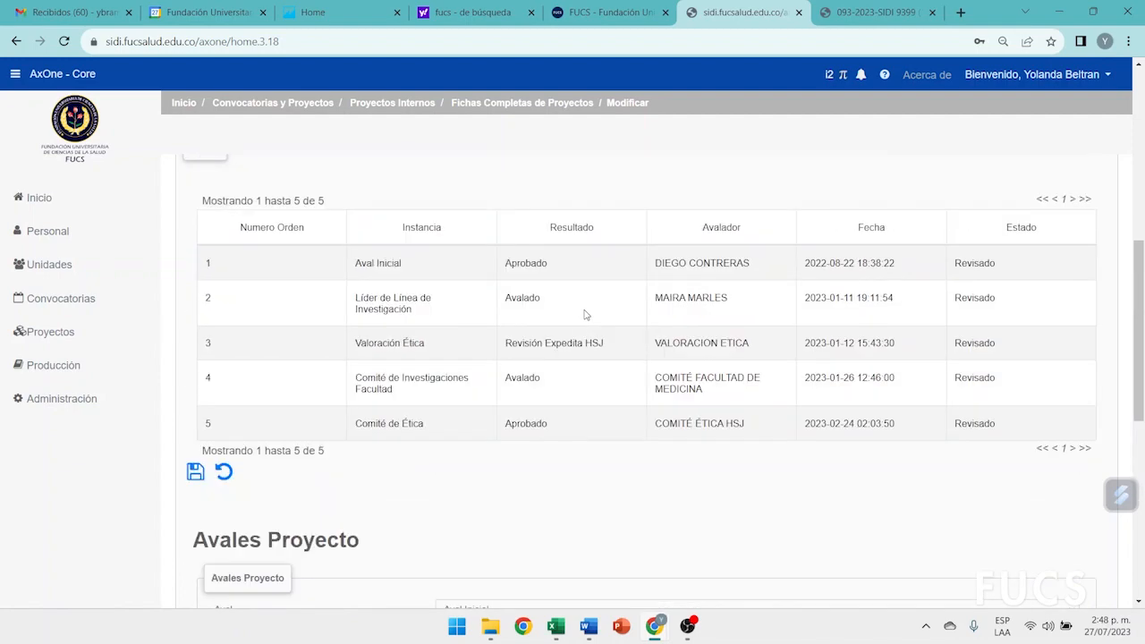
Recheck the Validación checklist, reopen the Valoración Ética endorsement and compare its Resultado and Concepto with the Avales table.
scroll(651, 347, up, 5)
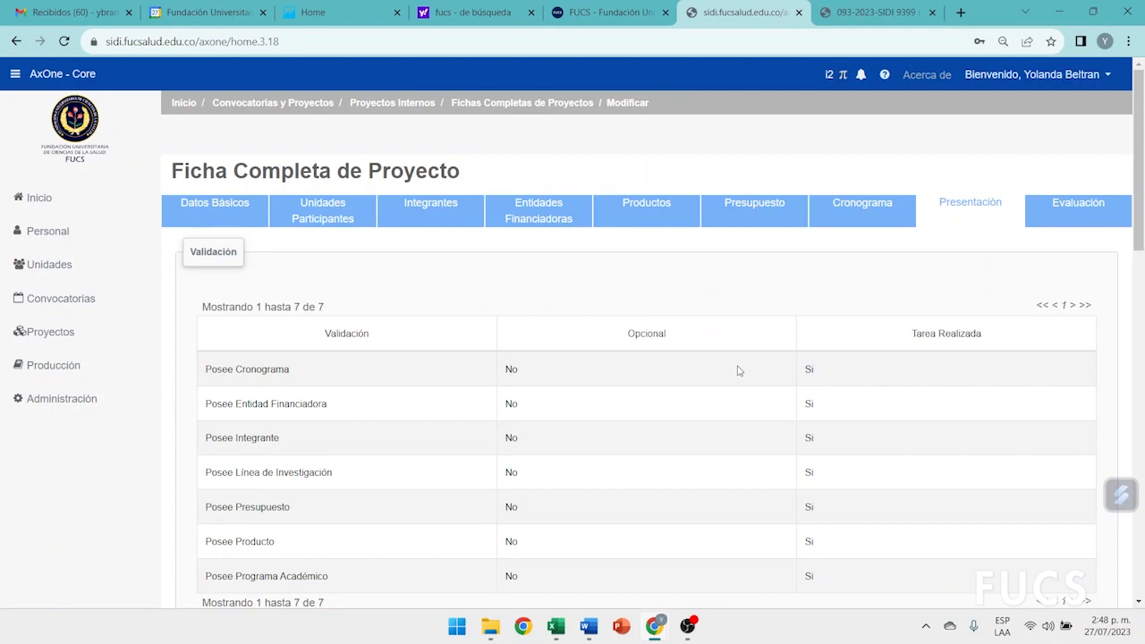
scroll(741, 363, down, 2)
scroll(767, 386, up, 2)
scroll(925, 323, down, 2)
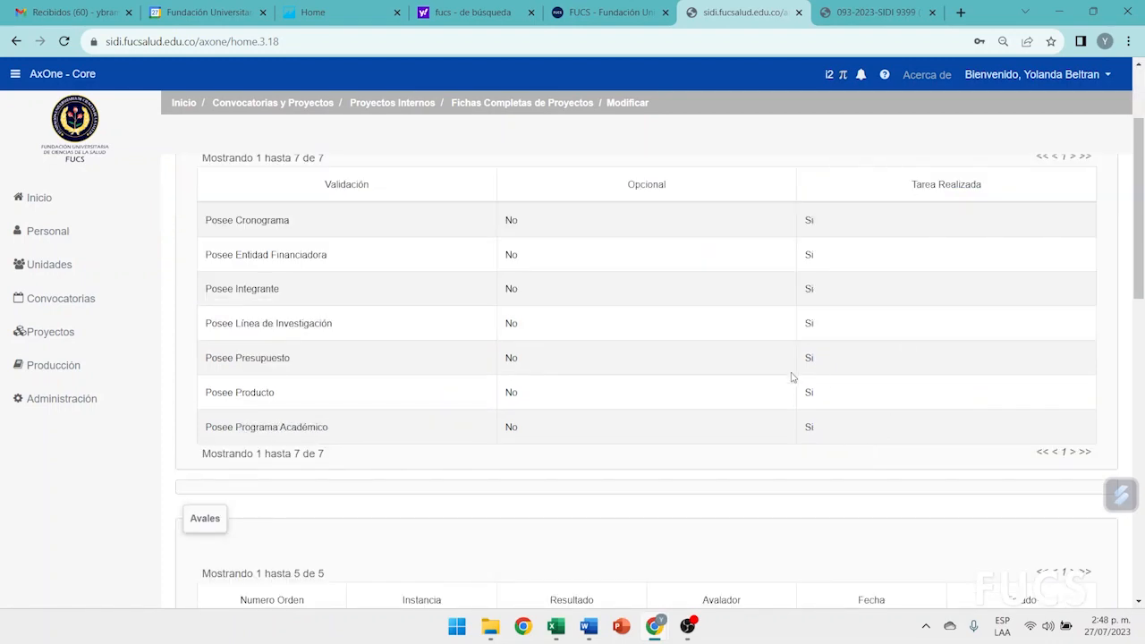
scroll(811, 450, down, 2)
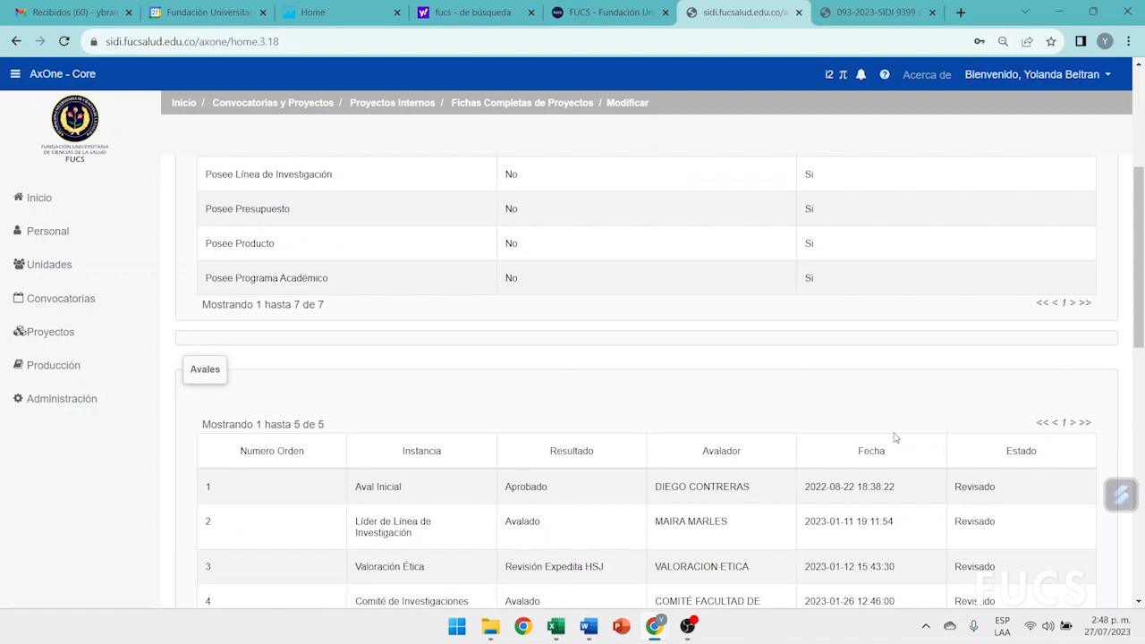
scroll(785, 503, up, 2)
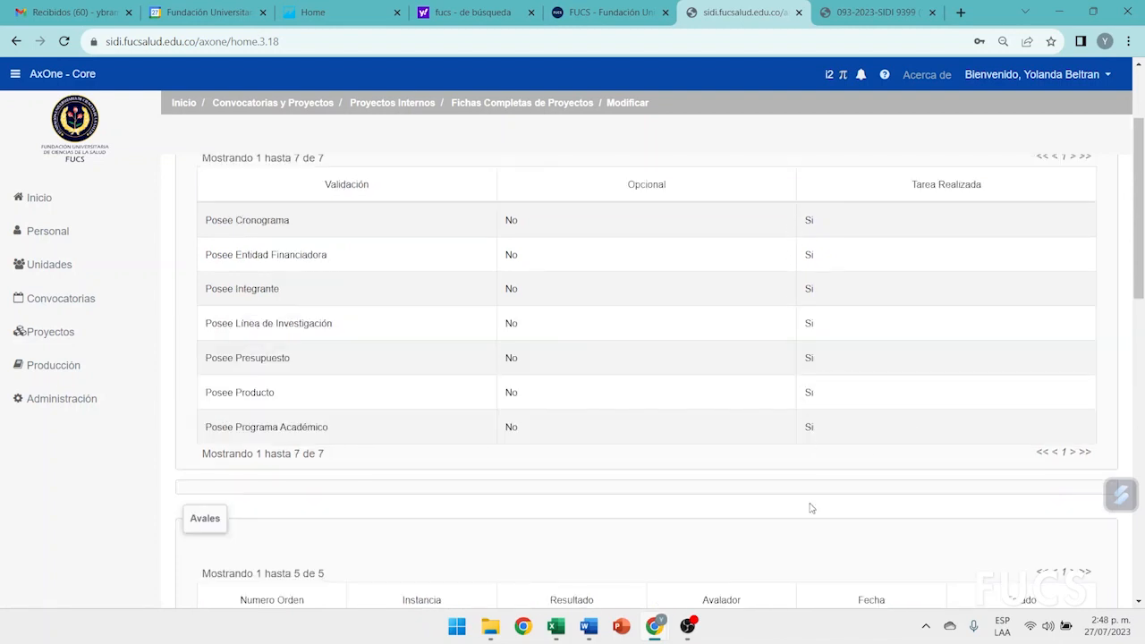
scroll(796, 488, down, 3)
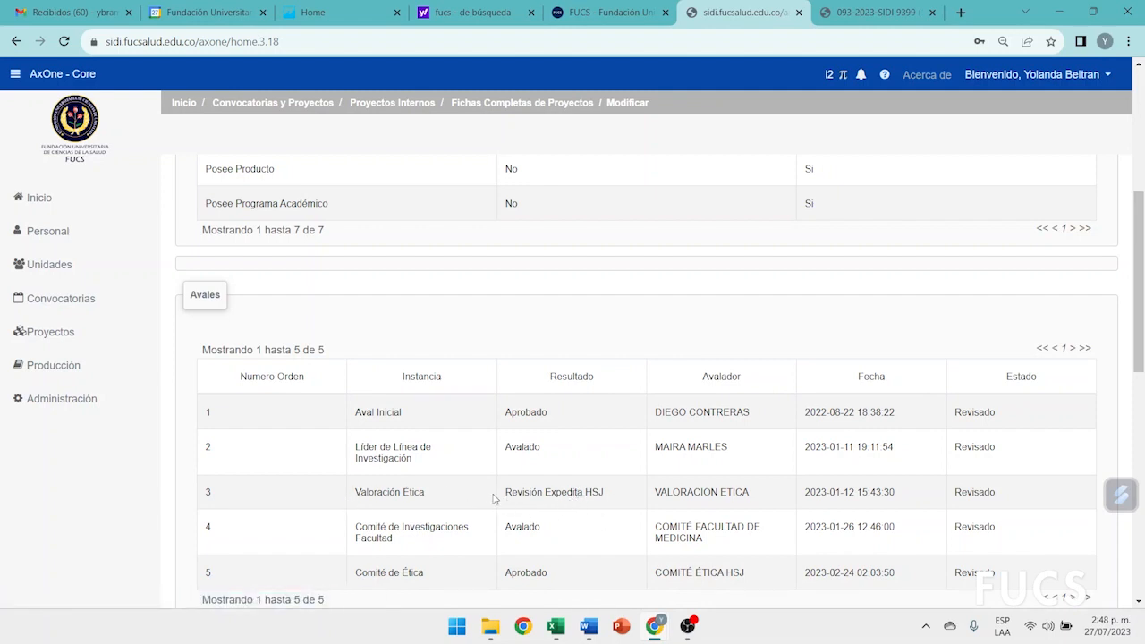
click(397, 497)
scroll(398, 498, down, 4)
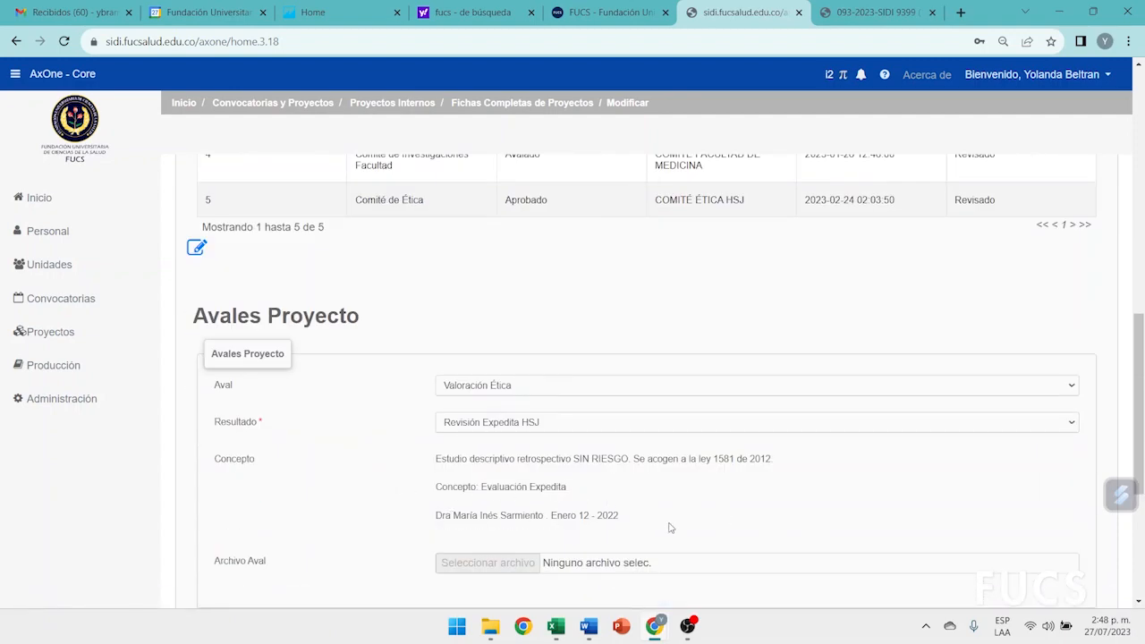
scroll(671, 525, up, 1)
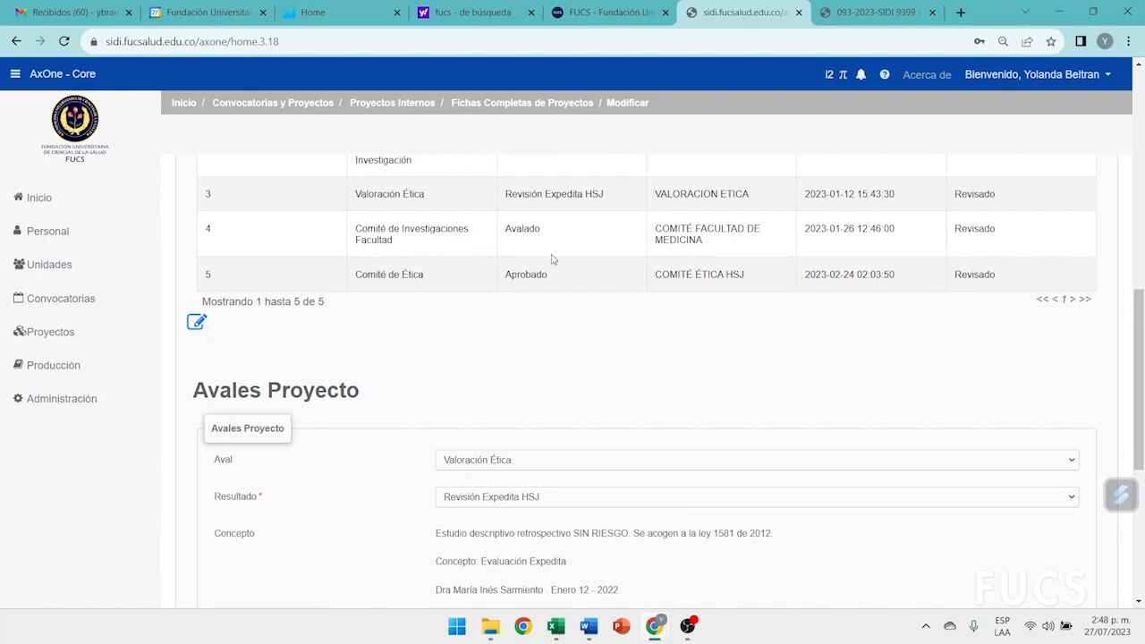
scroll(550, 258, up, 1)
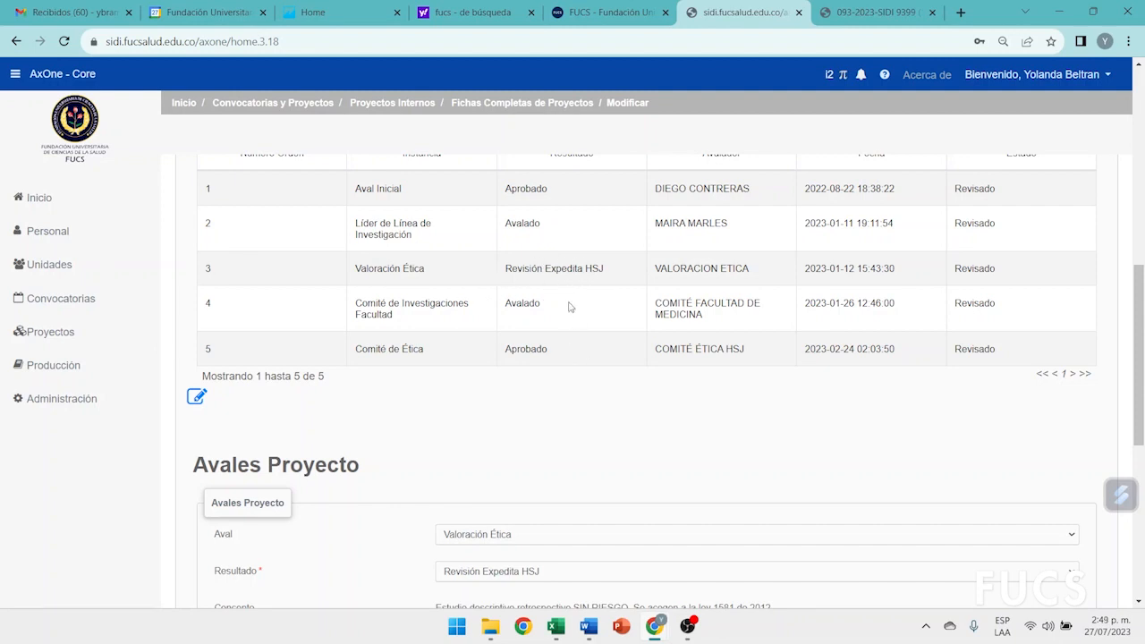
Reload the Presentación section by way of Cronograma and review it down to the Convocatorias table.
scroll(529, 391, up, 10)
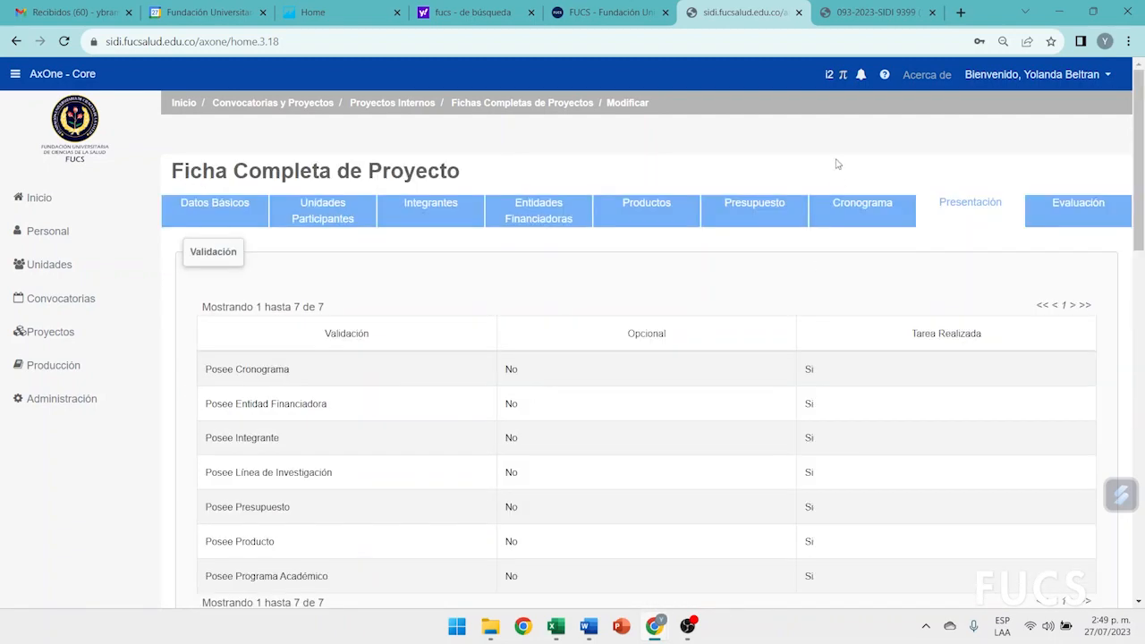
click(865, 216)
click(964, 218)
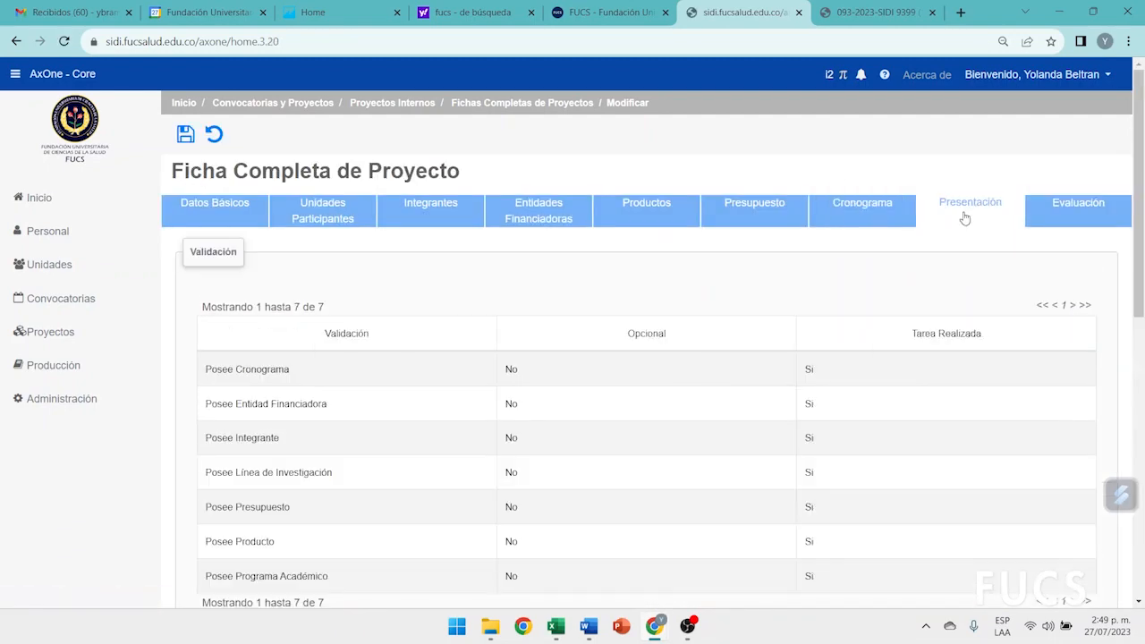
scroll(610, 314, down, 2)
scroll(609, 314, down, 3)
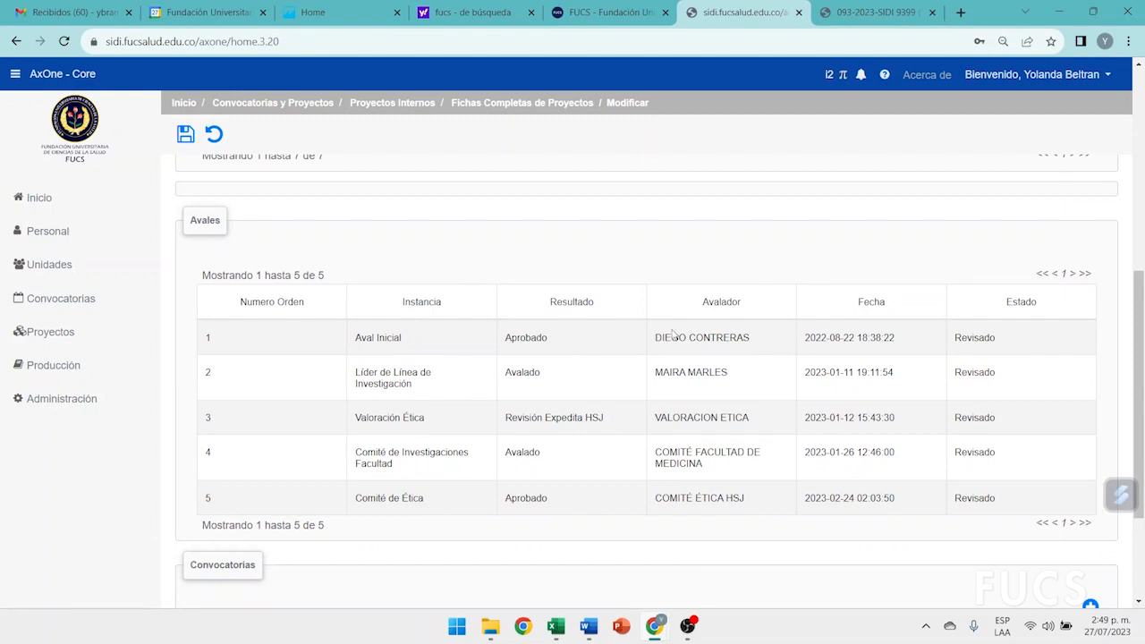
scroll(585, 345, down, 2)
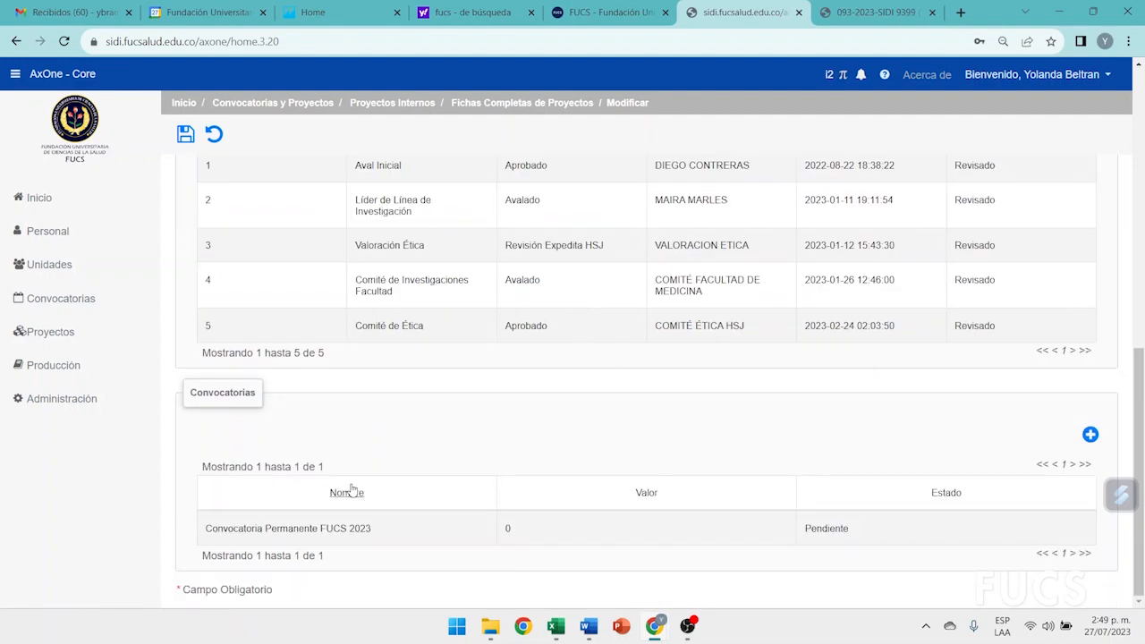
Open a new Aplicar a Convocatoria form and review the available calls without choosing one.
click(1089, 434)
scroll(923, 405, down, 10)
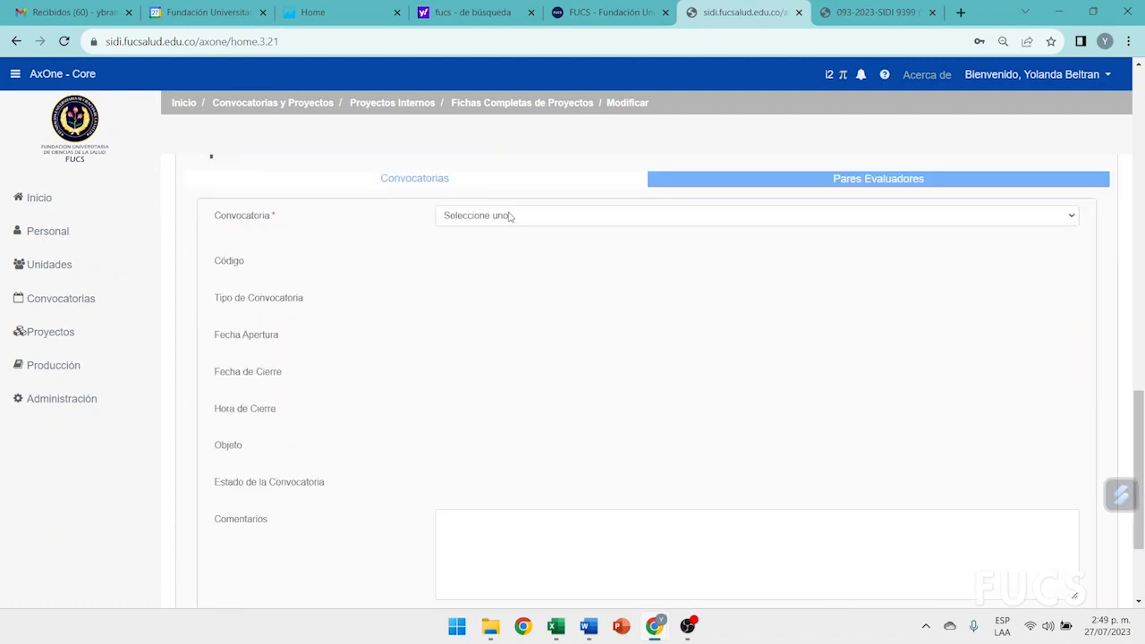
click(509, 216)
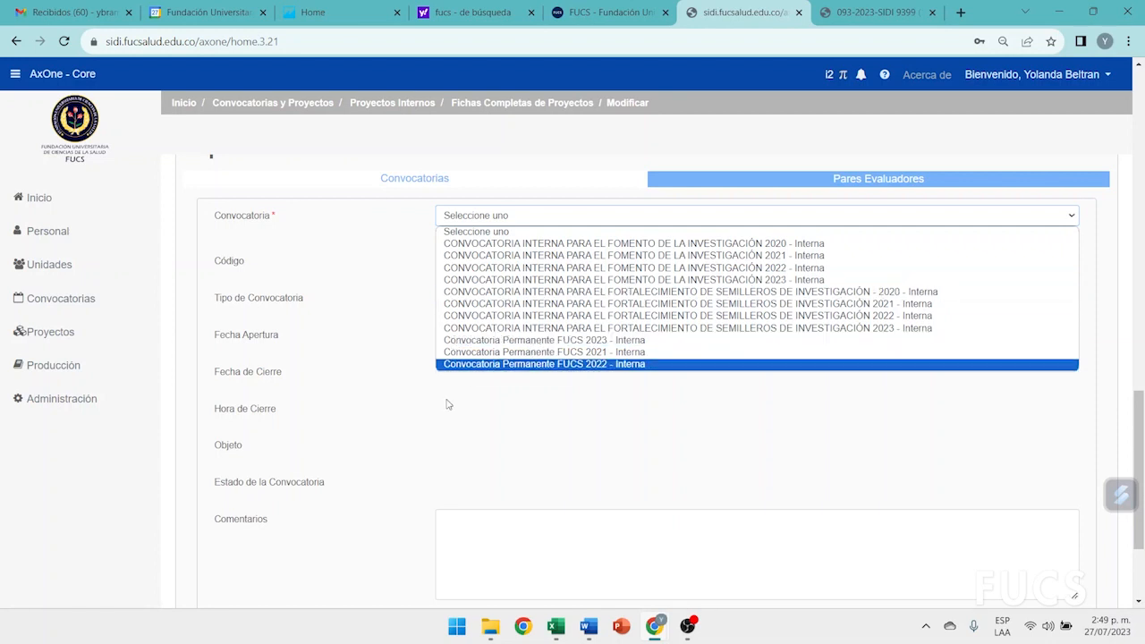
click(414, 422)
scroll(525, 328, up, 3)
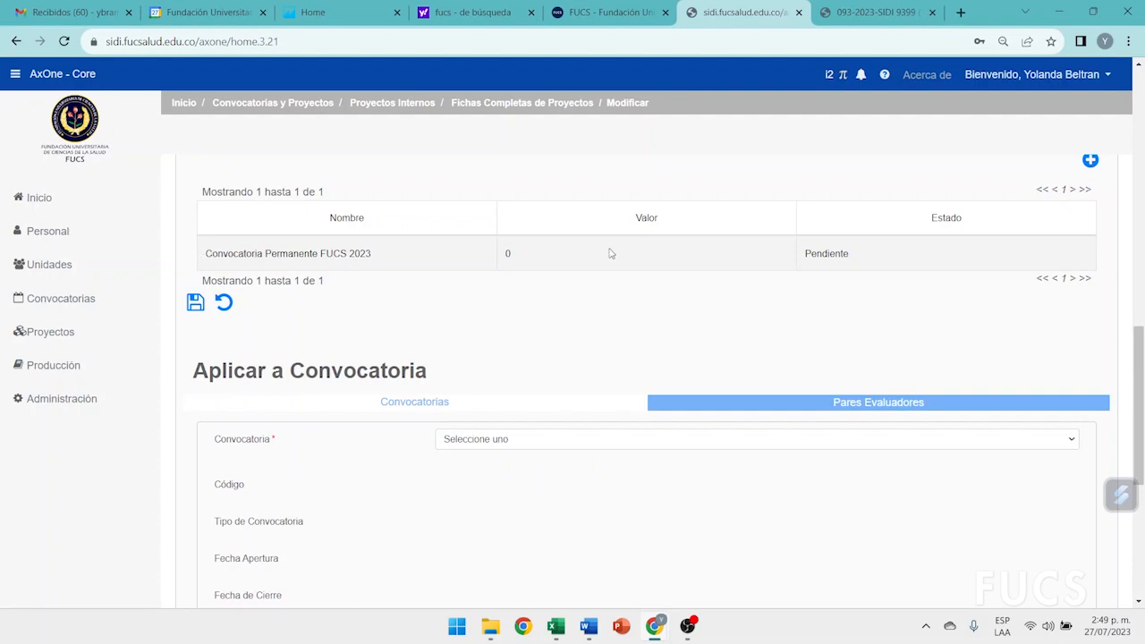
Return to the project's Datos Básicos and go to Control y Seguimiento for projects En Ejecución.
scroll(844, 342, up, 10)
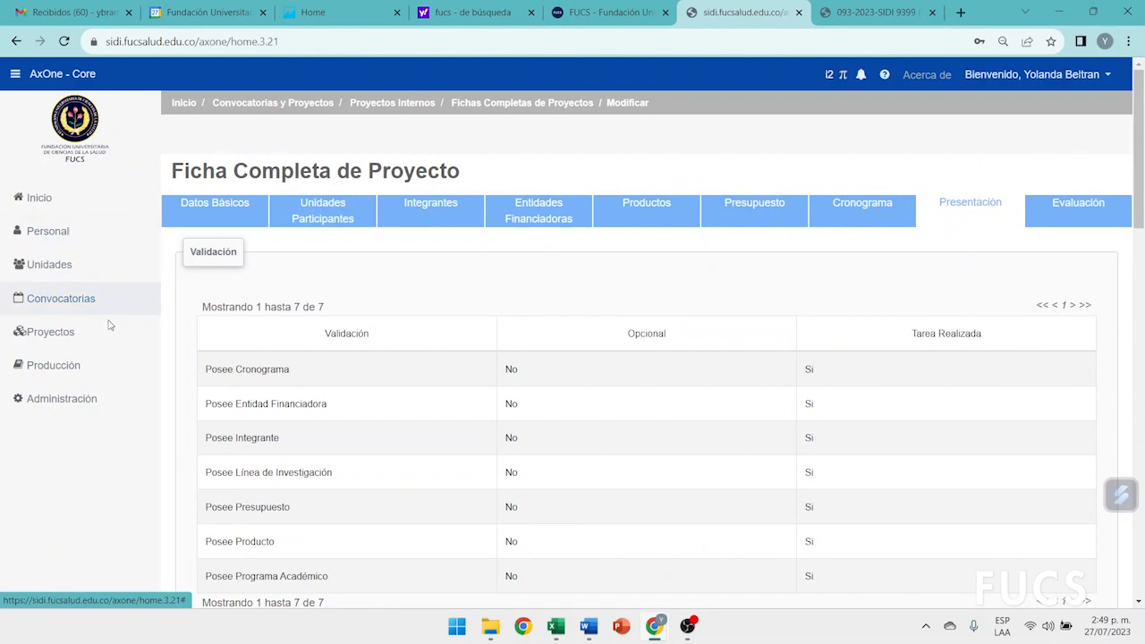
click(188, 222)
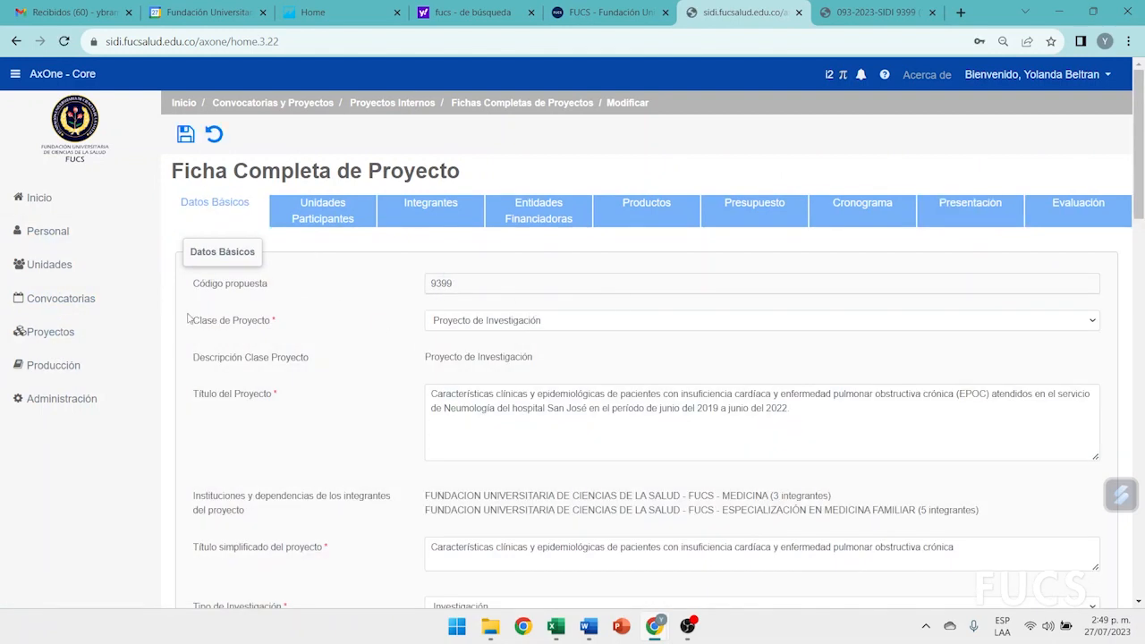
click(46, 333)
click(61, 385)
click(72, 409)
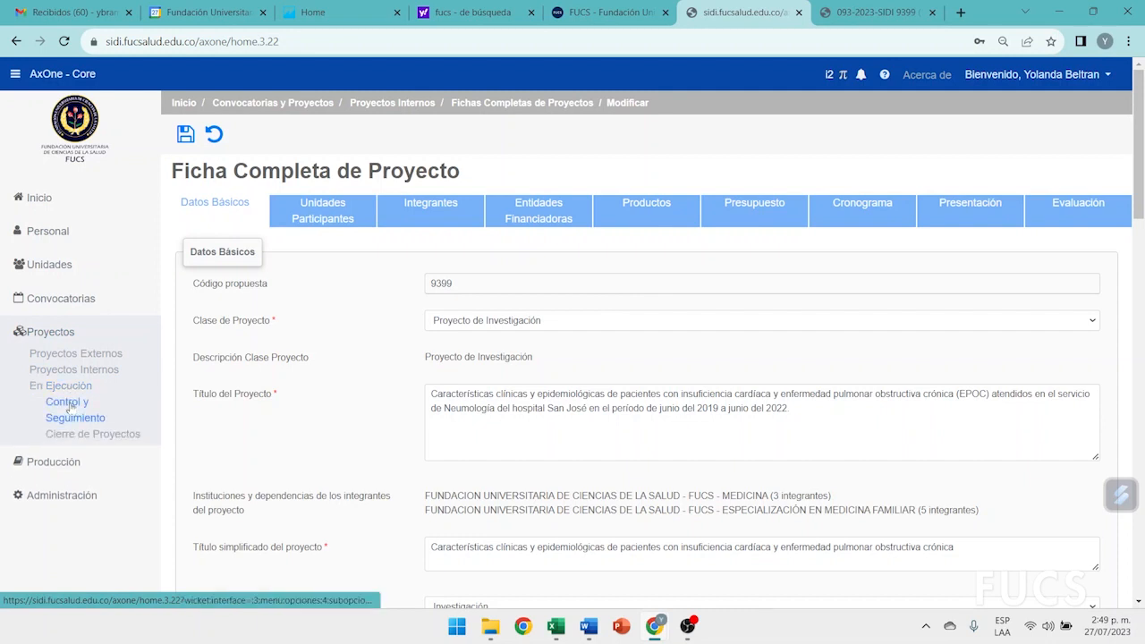